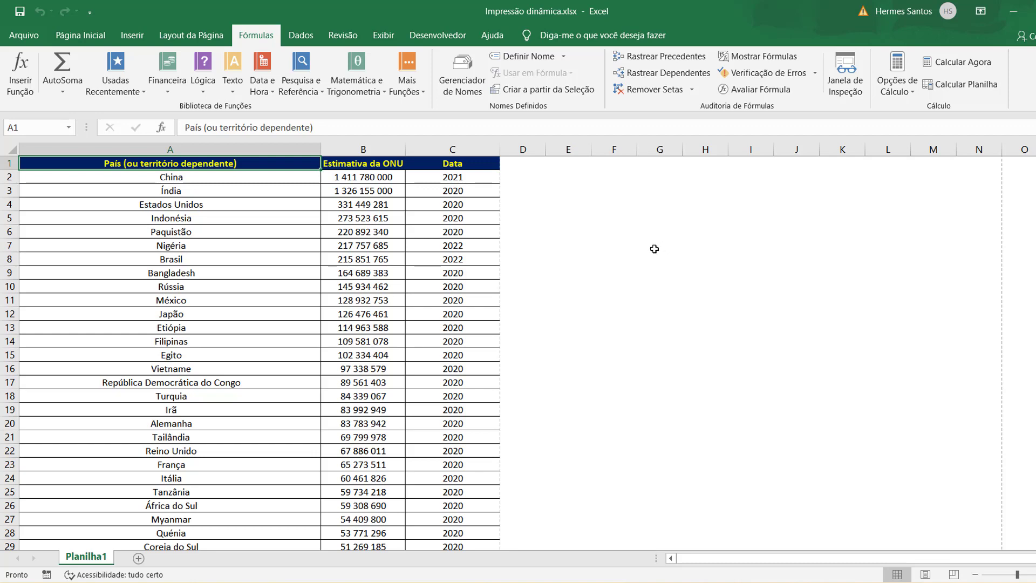
- Examine the country population table in columns A to C and the empty bordered rows beneath it
scroll(308, 278, down, 4)
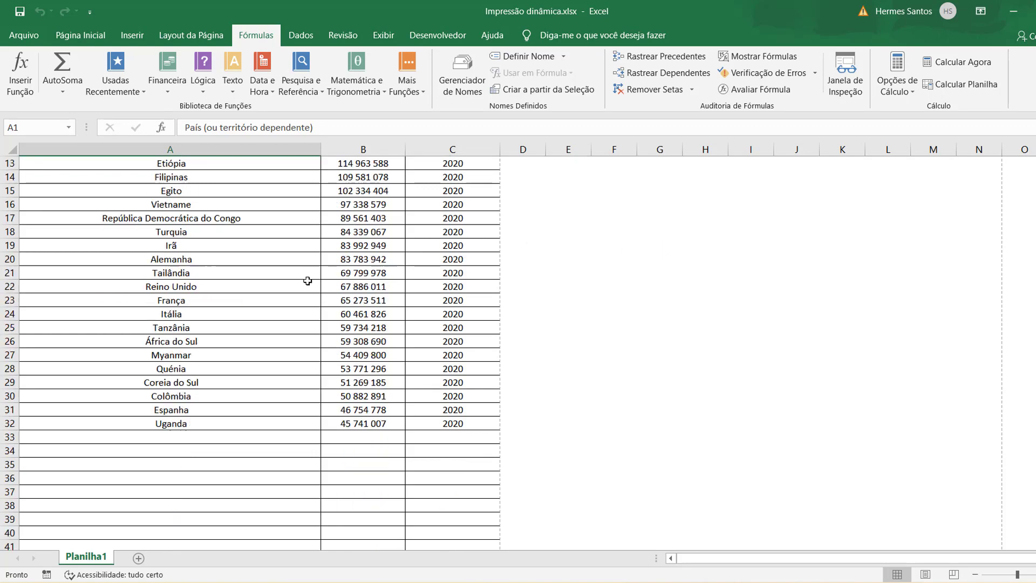
scroll(309, 281, up, 4)
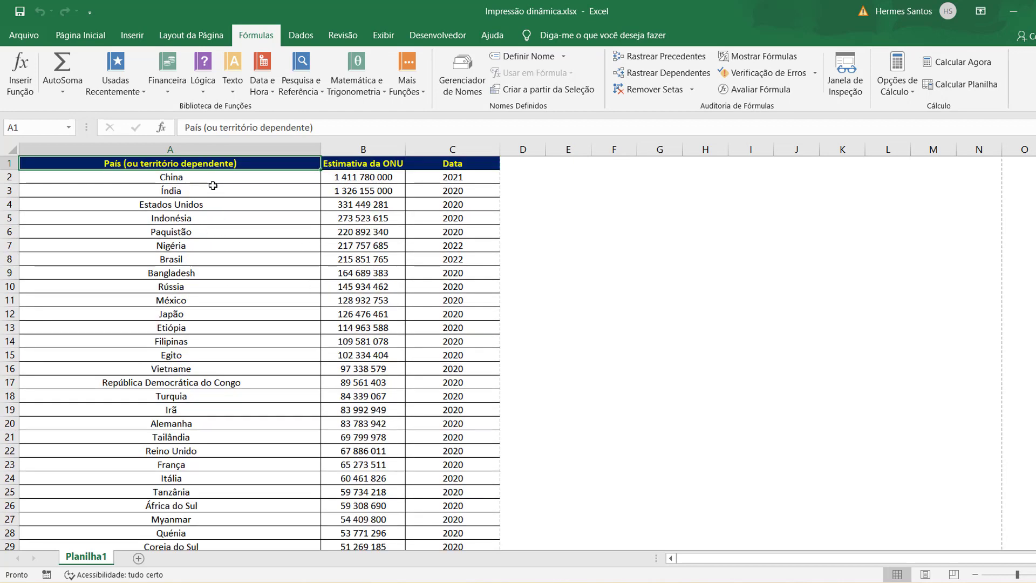
click(204, 149)
click(373, 149)
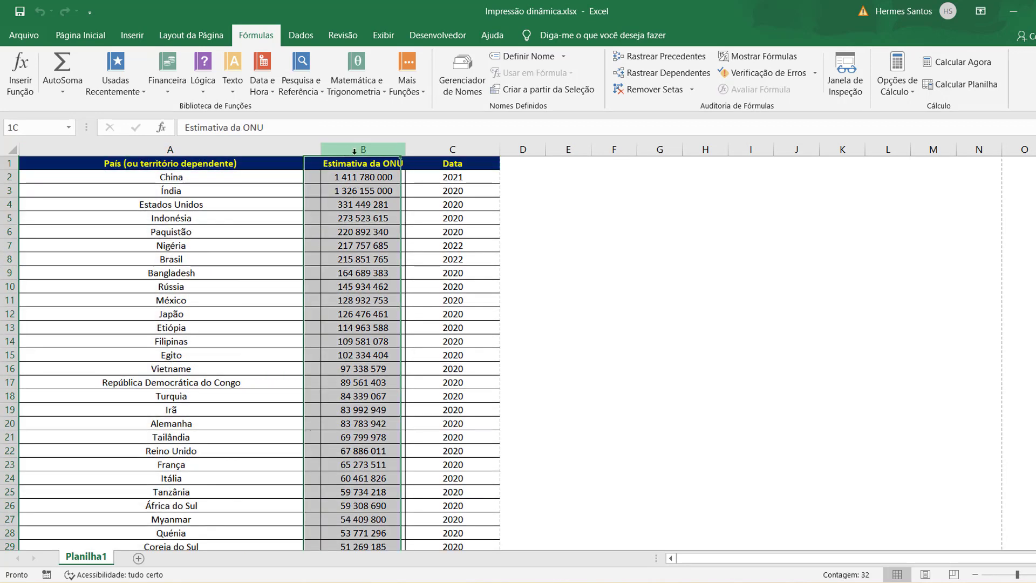
click(577, 259)
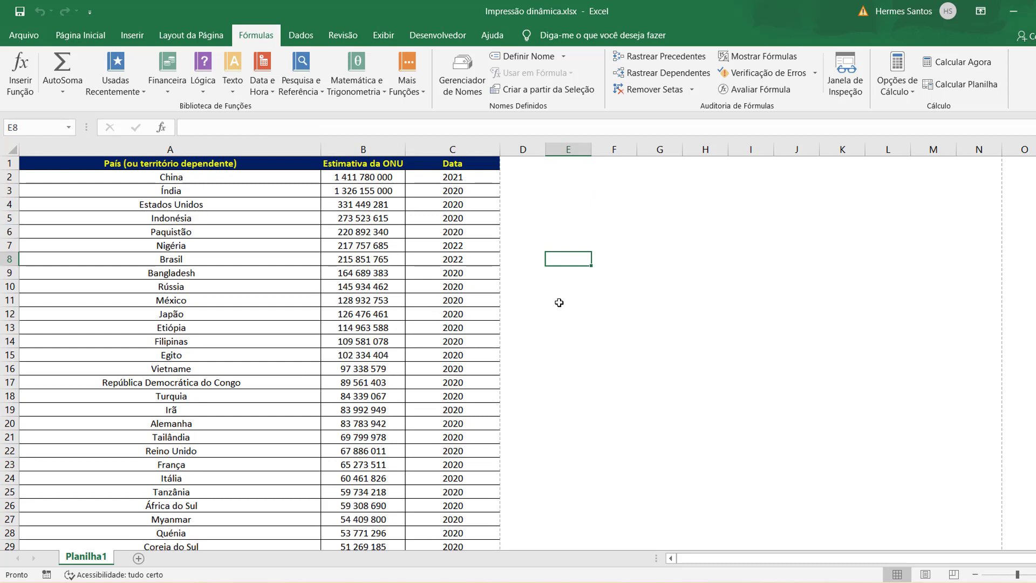
drag(91, 163, 431, 163)
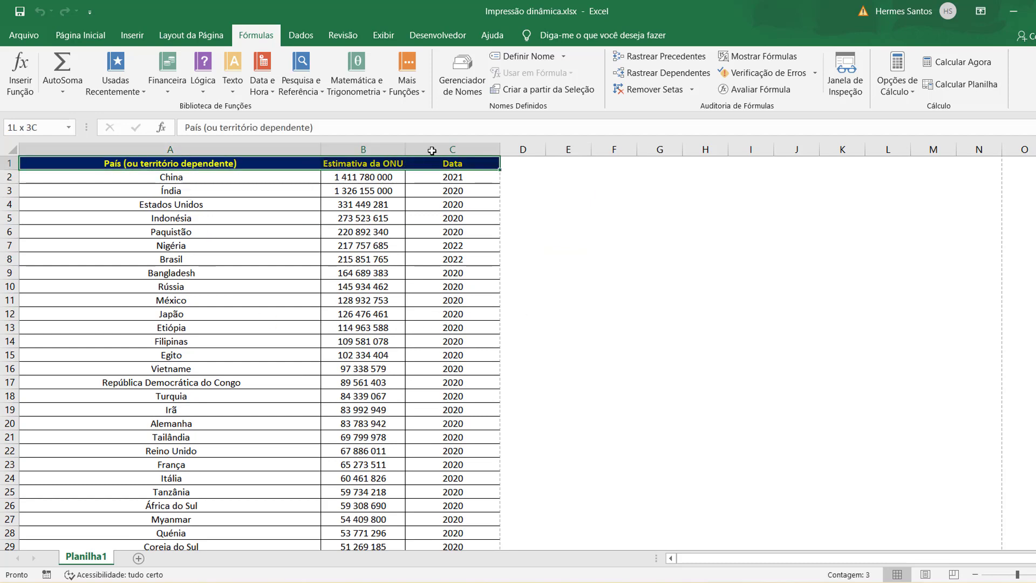
scroll(427, 189, down, 11)
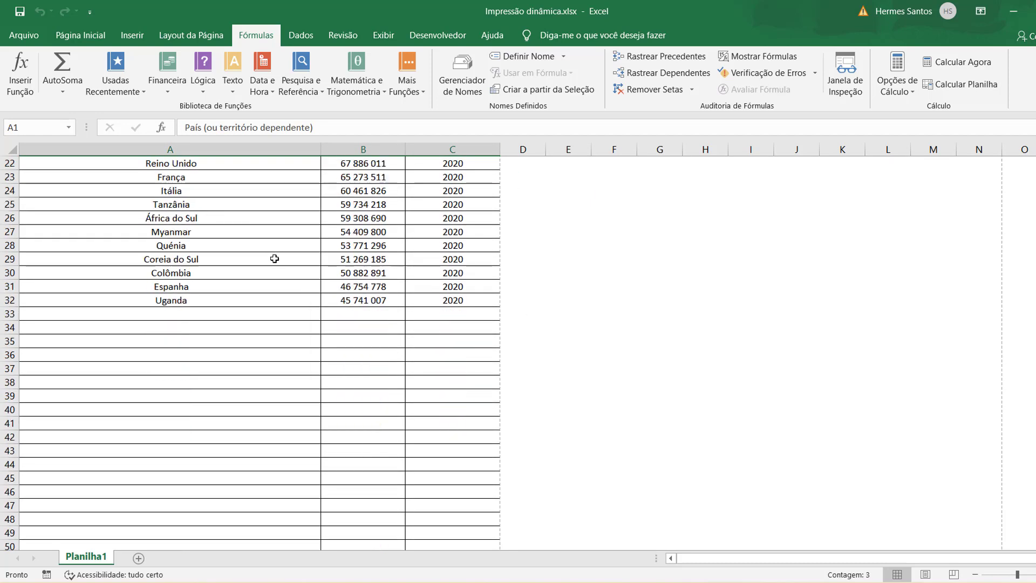
scroll(275, 267, down, 3)
scroll(278, 286, up, 8)
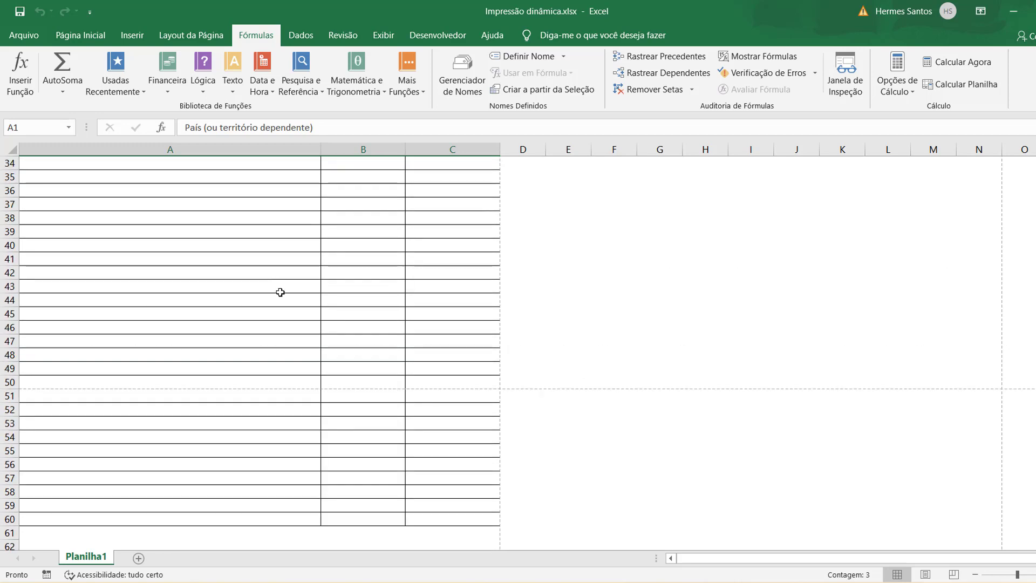
scroll(535, 313, up, 6)
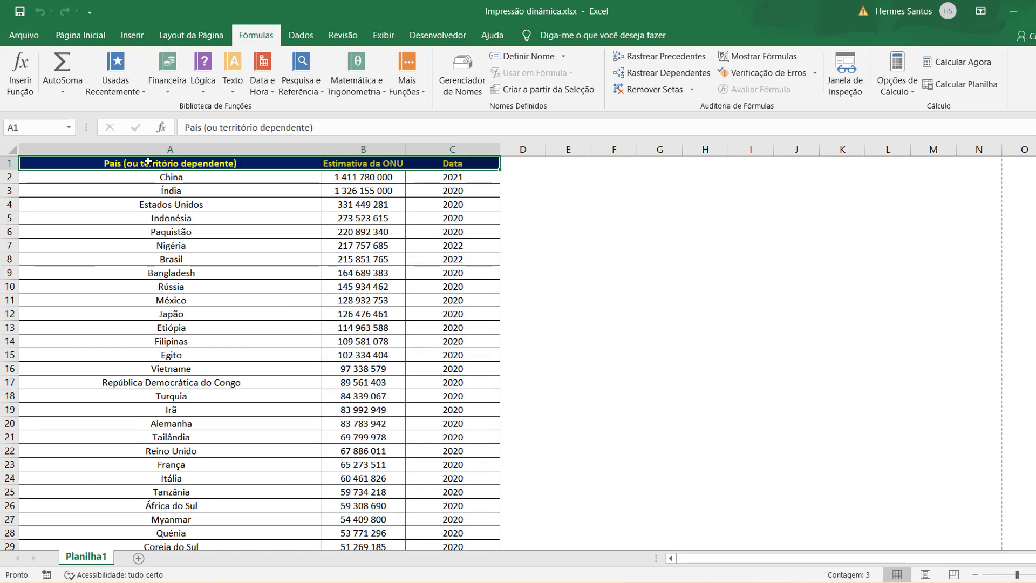
- Define the filled part of the country table, A1:C32, as the sheet's print area
drag(149, 162, 431, 519)
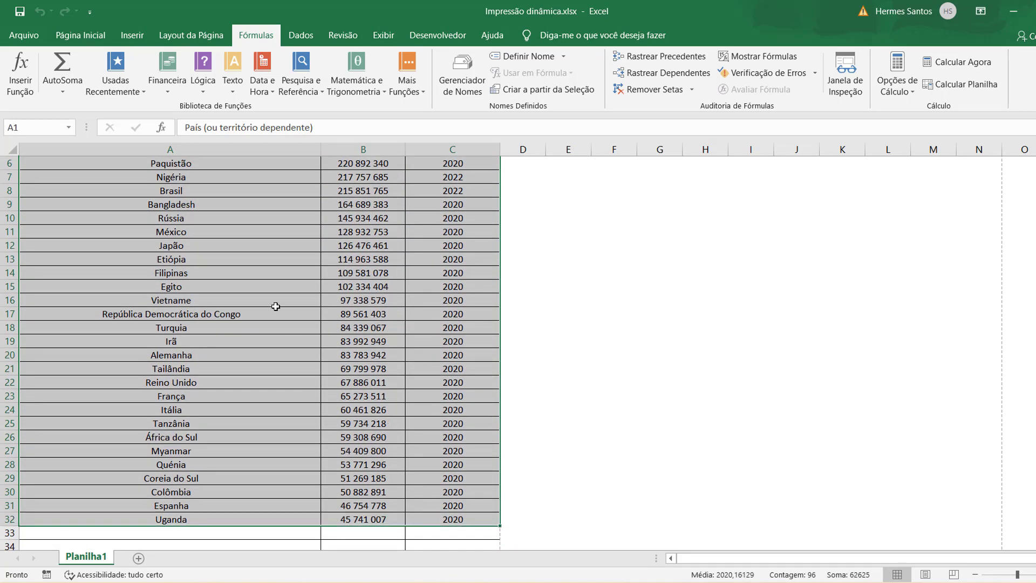
click(178, 36)
click(241, 88)
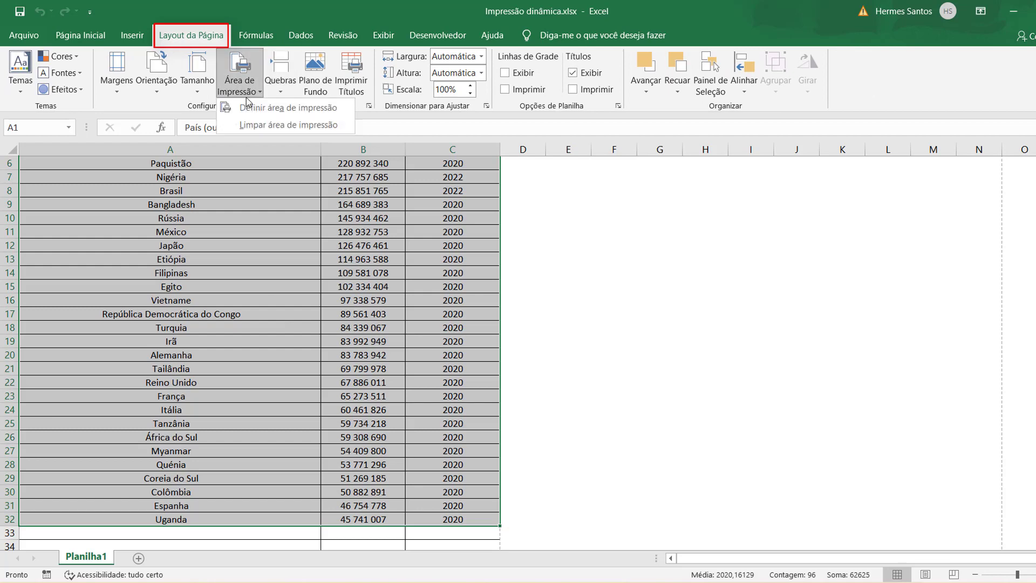
click(256, 109)
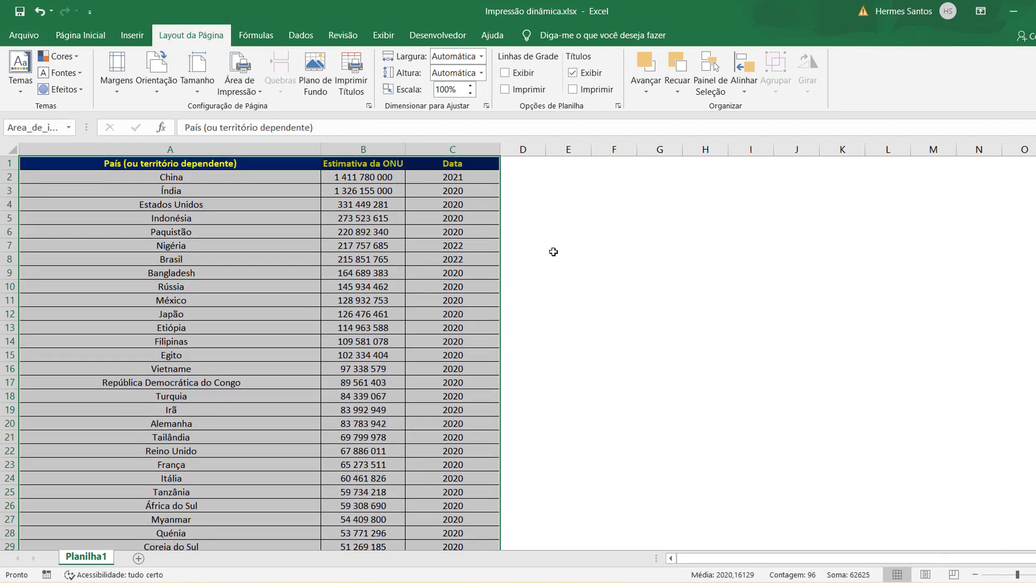
- Check the print preview of the country table and return to the worksheet
drag(568, 245, 568, 259)
click(24, 36)
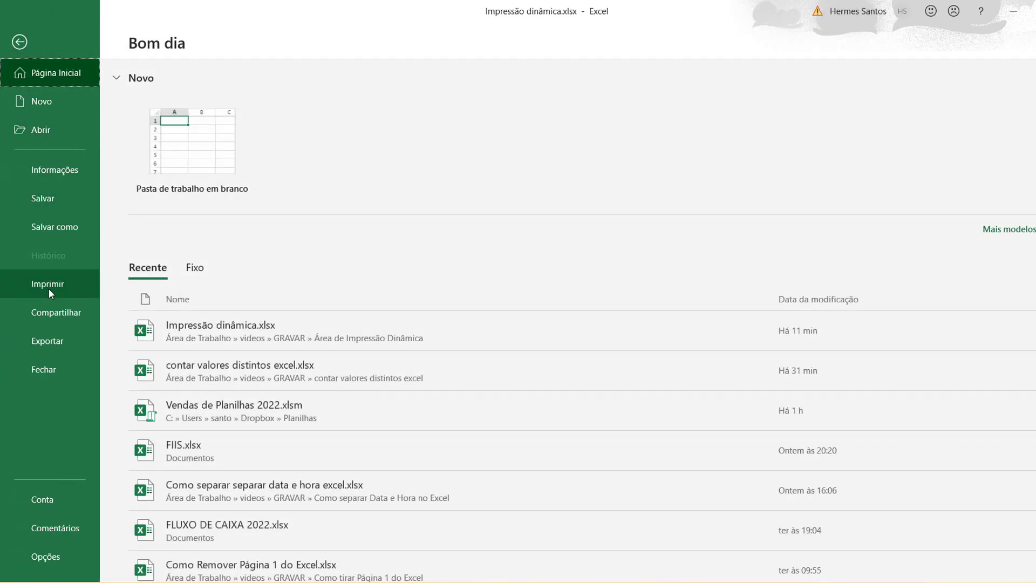
click(48, 287)
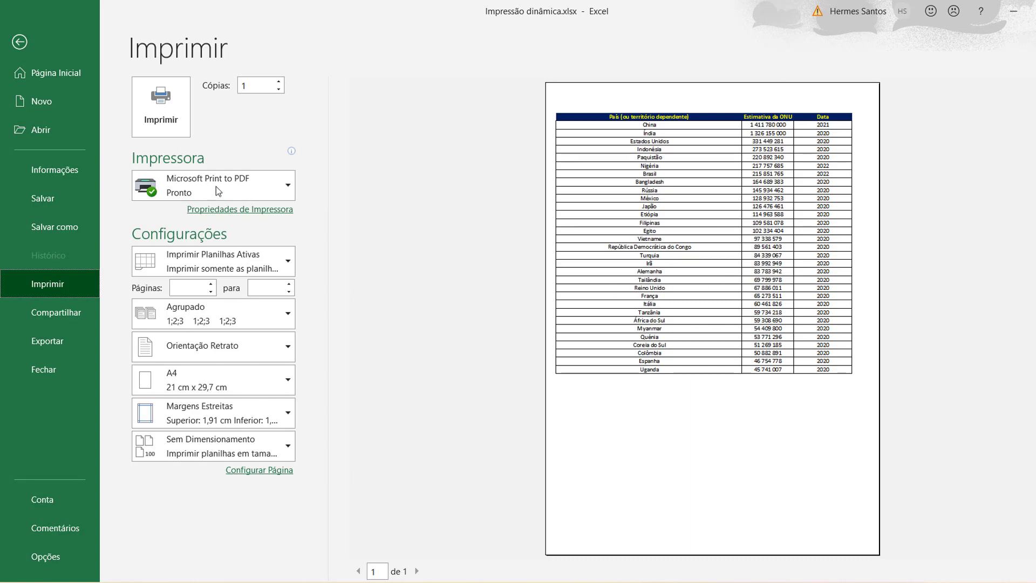
click(19, 42)
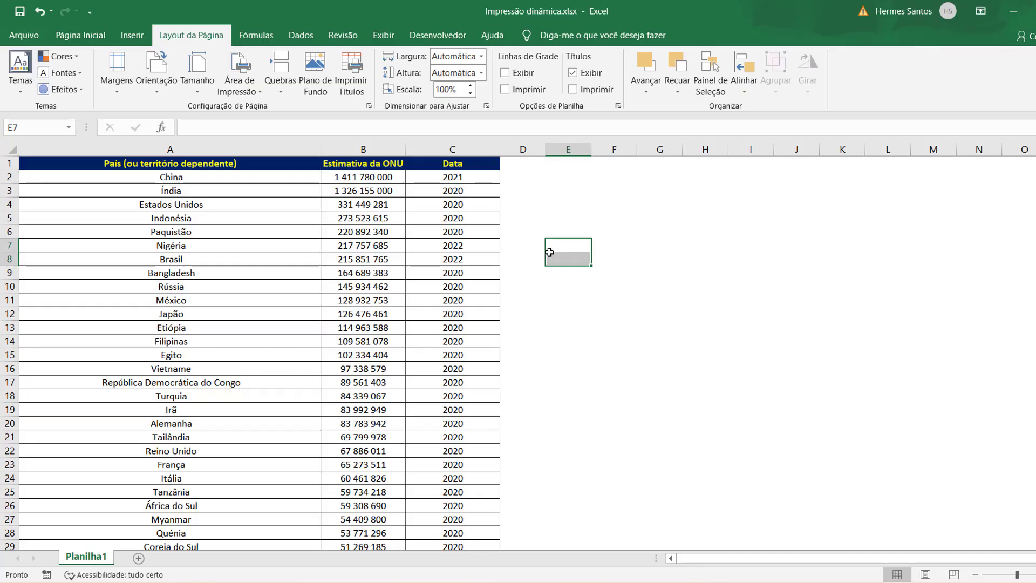
- Redefine the print area as A1:C60, covering the header, the country data and the empty bordered rows
scroll(530, 257, down, 7)
scroll(306, 422, up, 1)
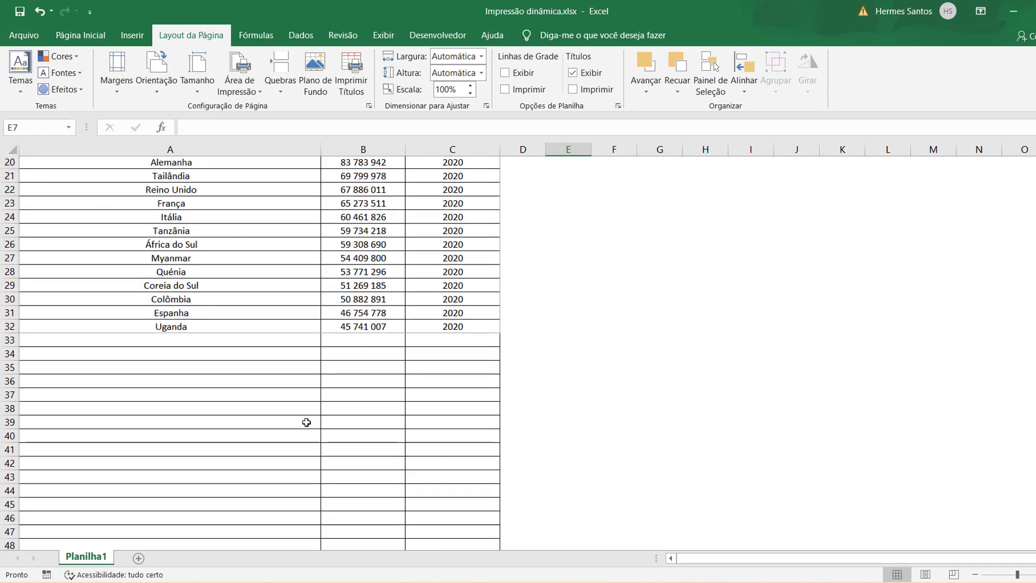
scroll(306, 422, up, 6)
drag(151, 163, 437, 551)
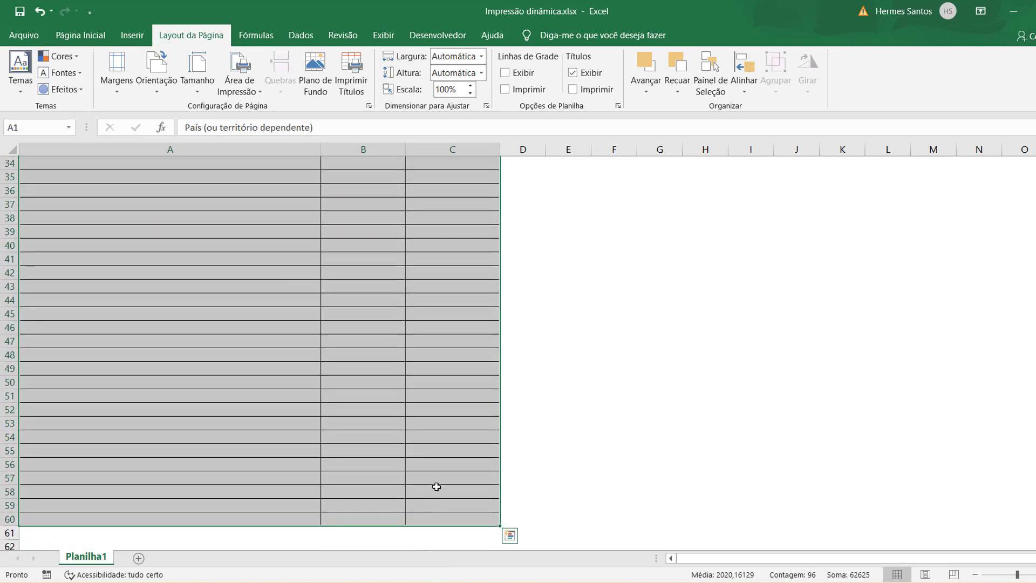
click(240, 92)
click(259, 122)
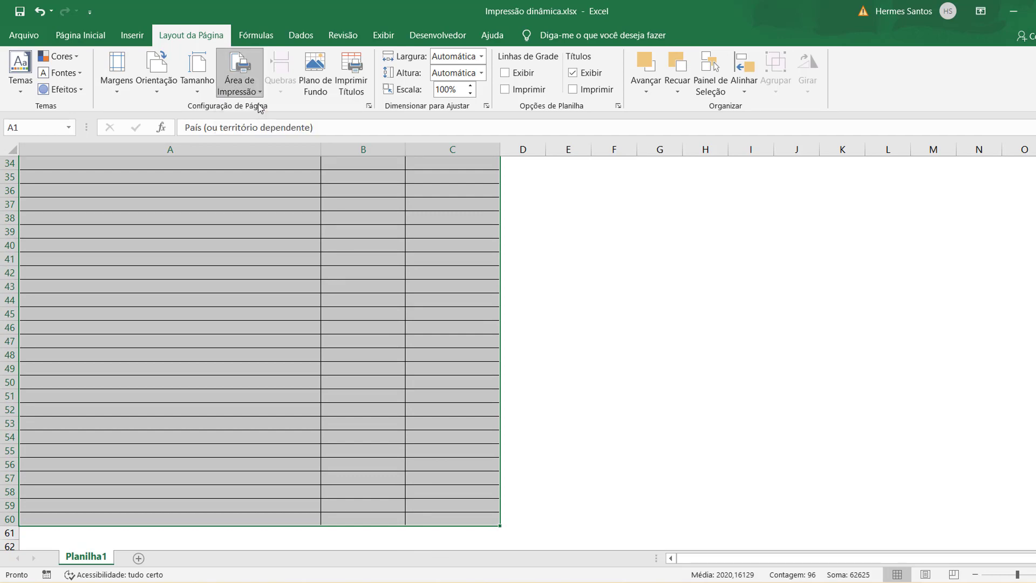
scroll(561, 281, up, 11)
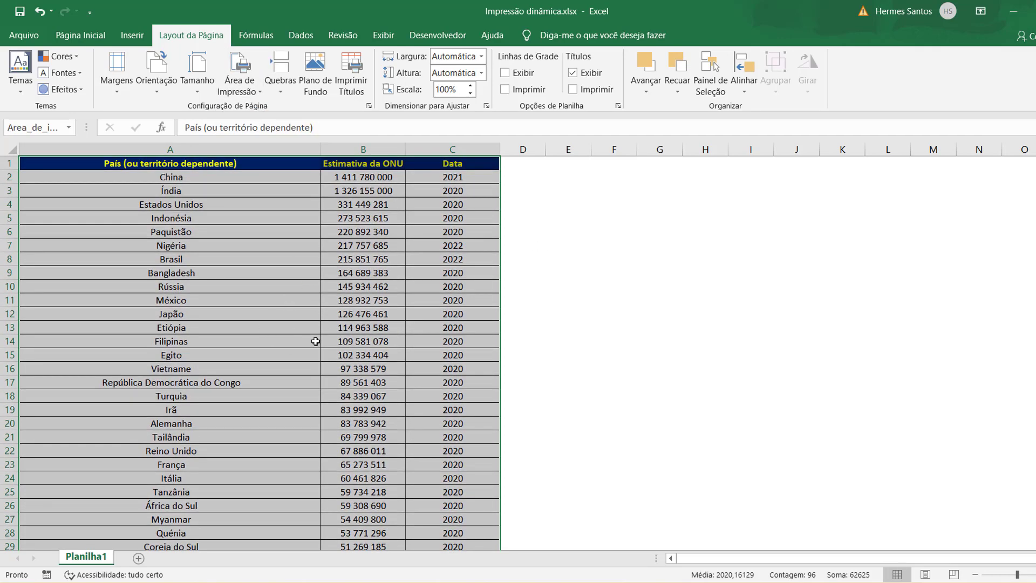
scroll(287, 367, down, 5)
scroll(287, 361, up, 5)
- Review the pages in the print preview, return to the worksheet and look over the empty rows below the data
click(568, 323)
click(23, 35)
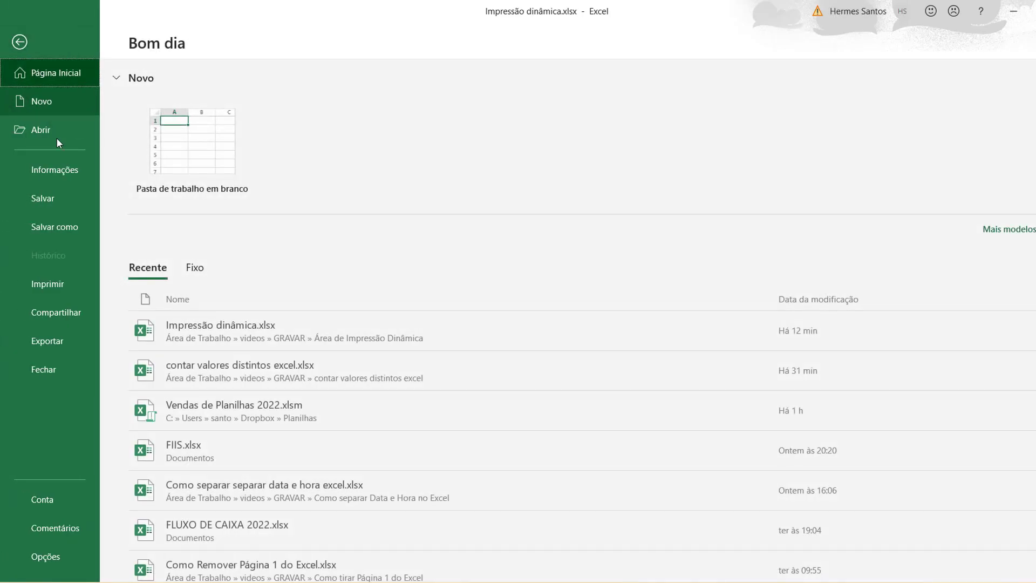
click(52, 283)
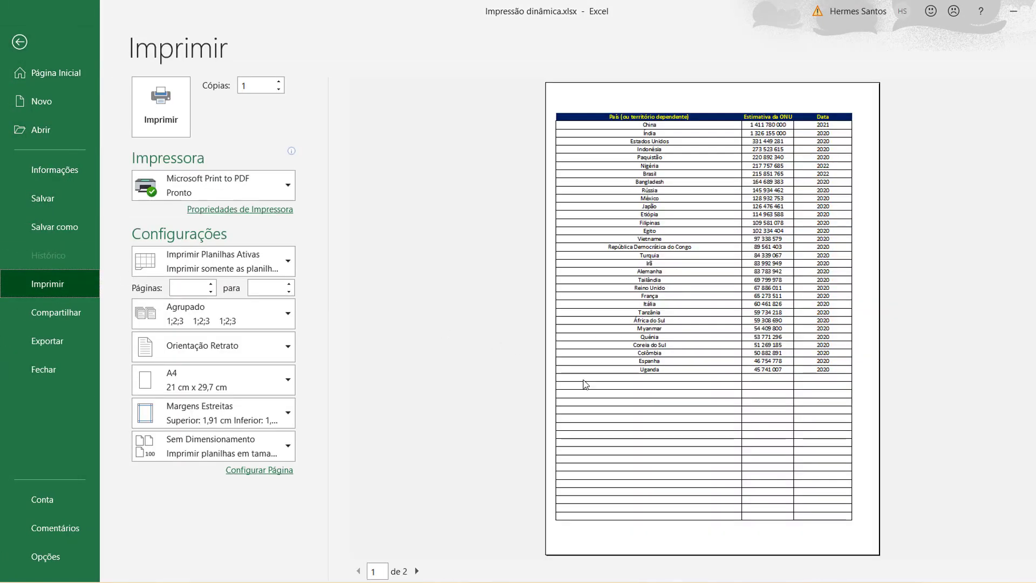
click(417, 571)
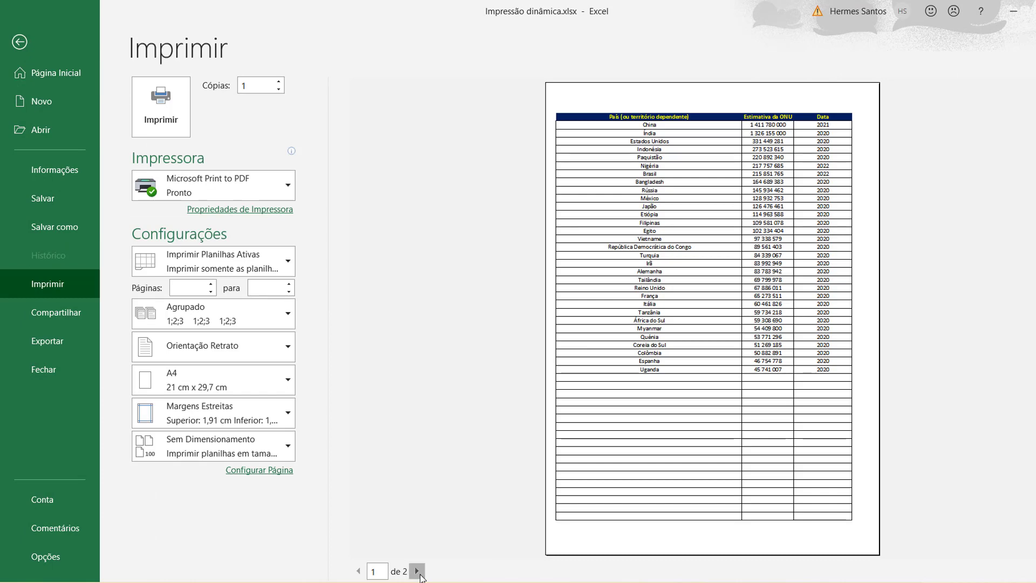
click(359, 572)
click(19, 42)
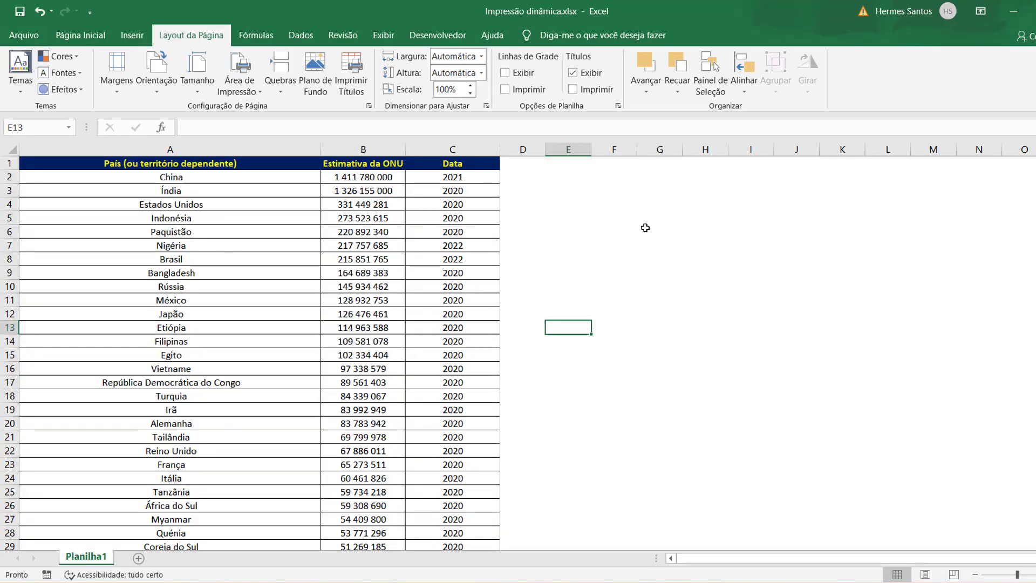
scroll(294, 279, down, 6)
scroll(361, 392, up, 1)
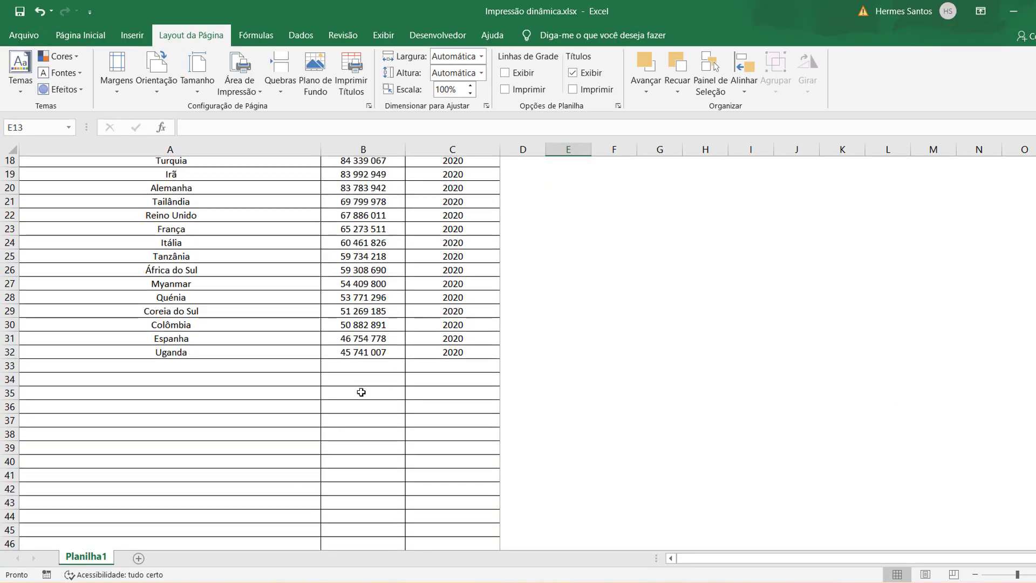
scroll(361, 392, up, 6)
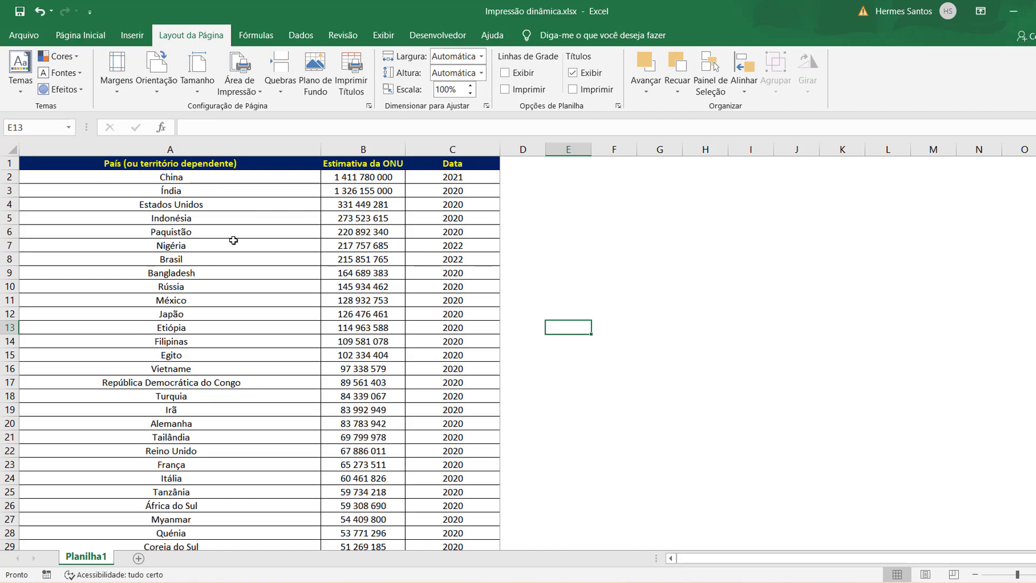
- Create a new defined name in the Name Manager and call it NovaAreaImpressão
click(256, 35)
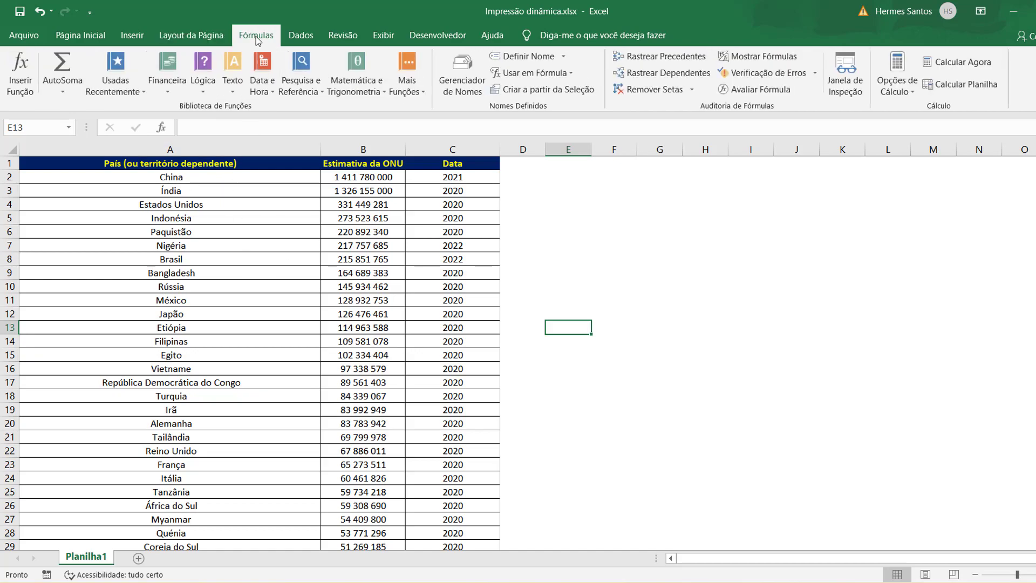
click(460, 90)
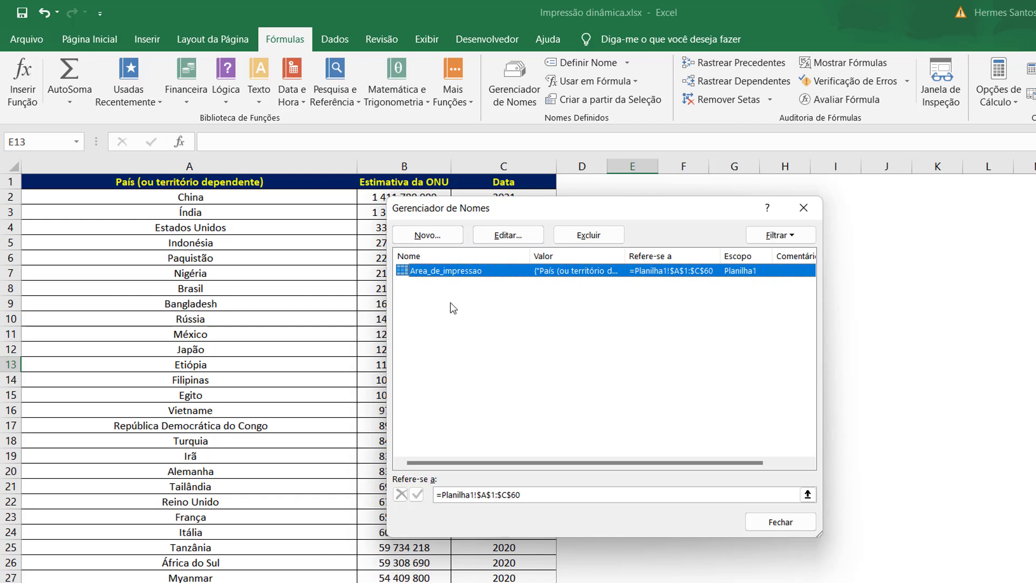
click(429, 235)
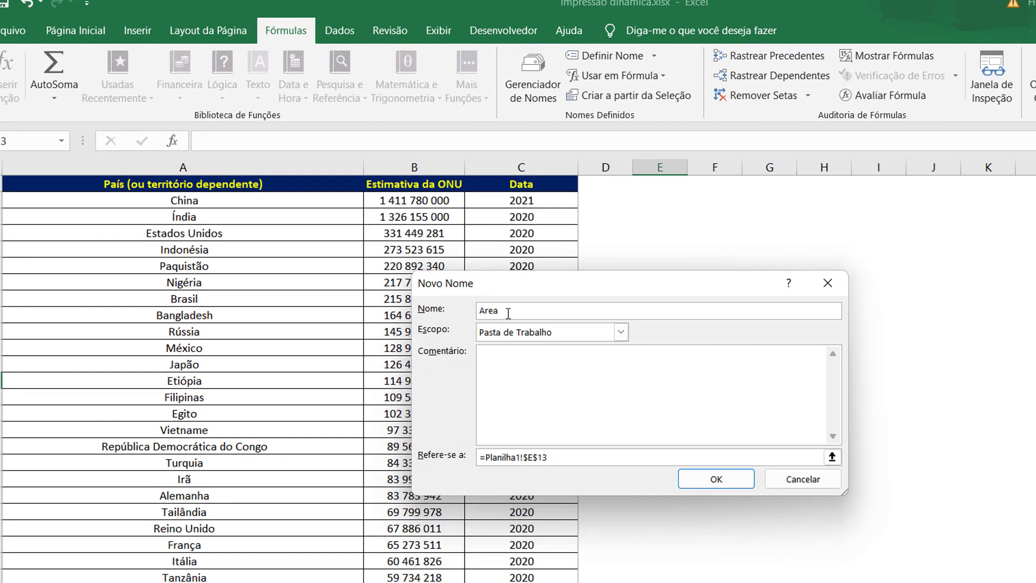
text(Ar)
key(BackSpace)
key(BackSpace)
text(NovaAreaImpressão)
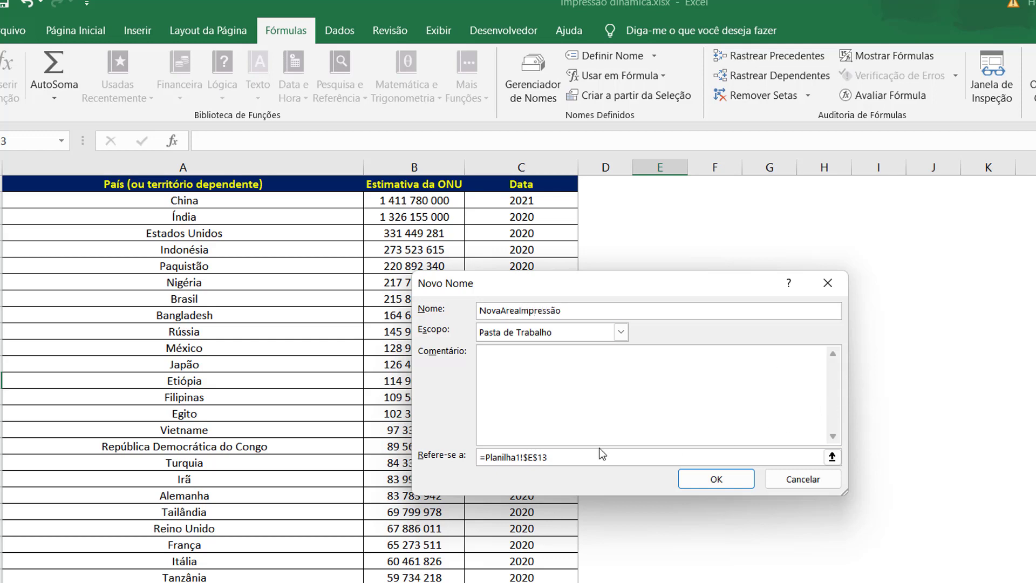
- Replace the name's reference with a DESLOC formula starting at Planilha1!$A$1, using offsets 0 and 0 and opening CONT.VALORES for the height
drag(561, 457, 481, 460)
key(Delete)
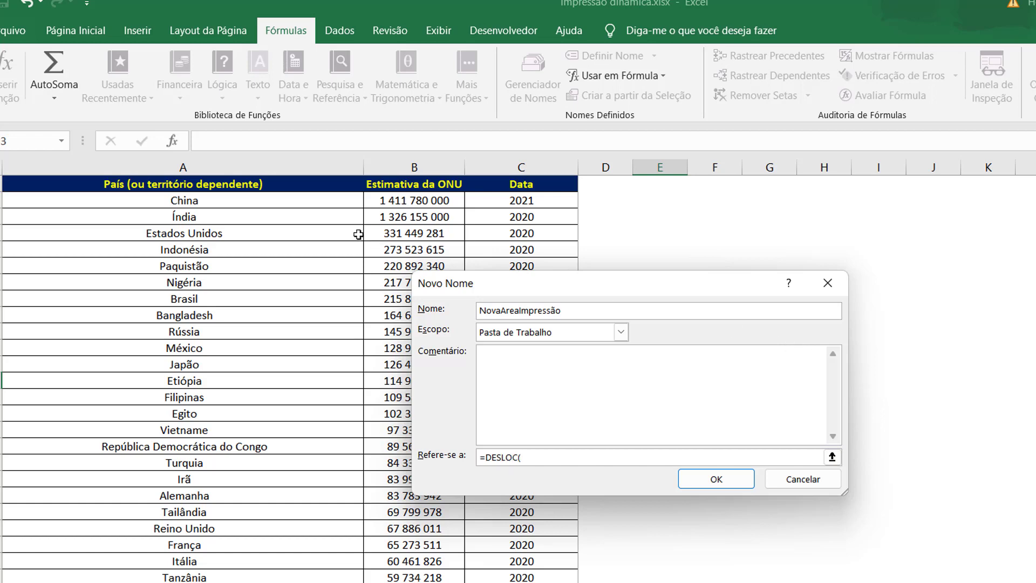
click(269, 186)
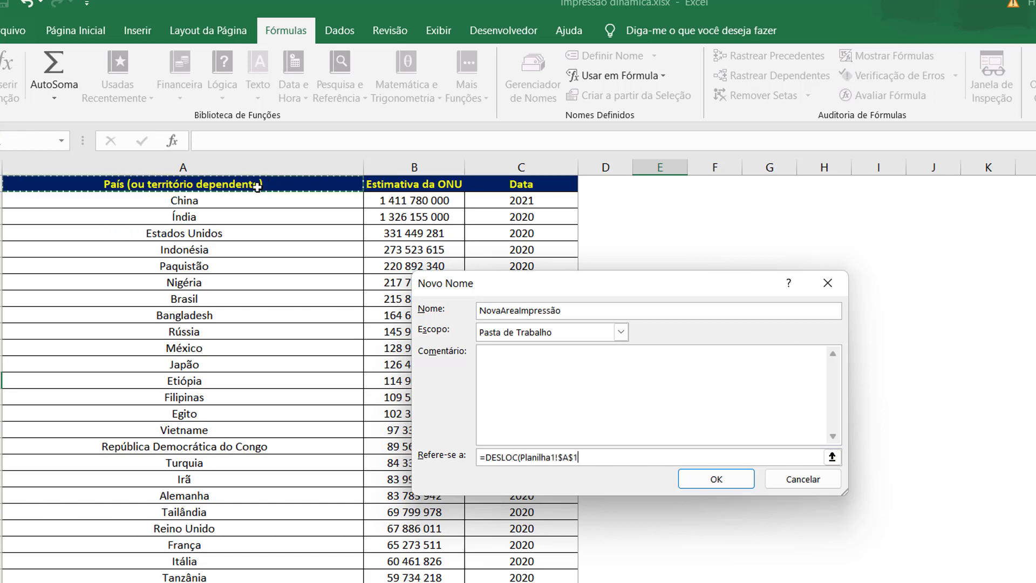
text(;0;0;CONT.VALORES()
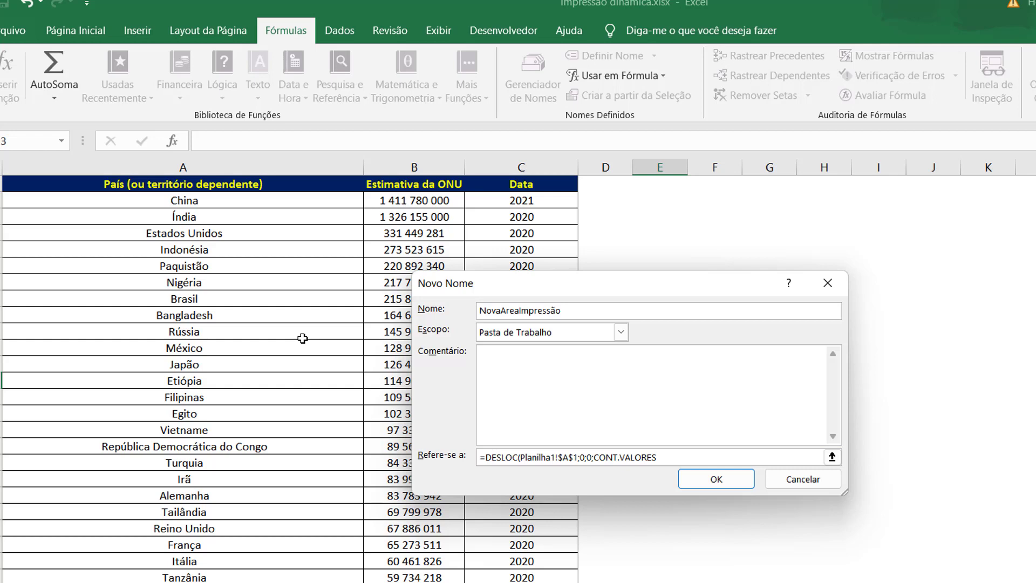
- Make CONT.VALORES count all of column A (Planilha1!$A:$A) and close that function in the reference formula
click(213, 185)
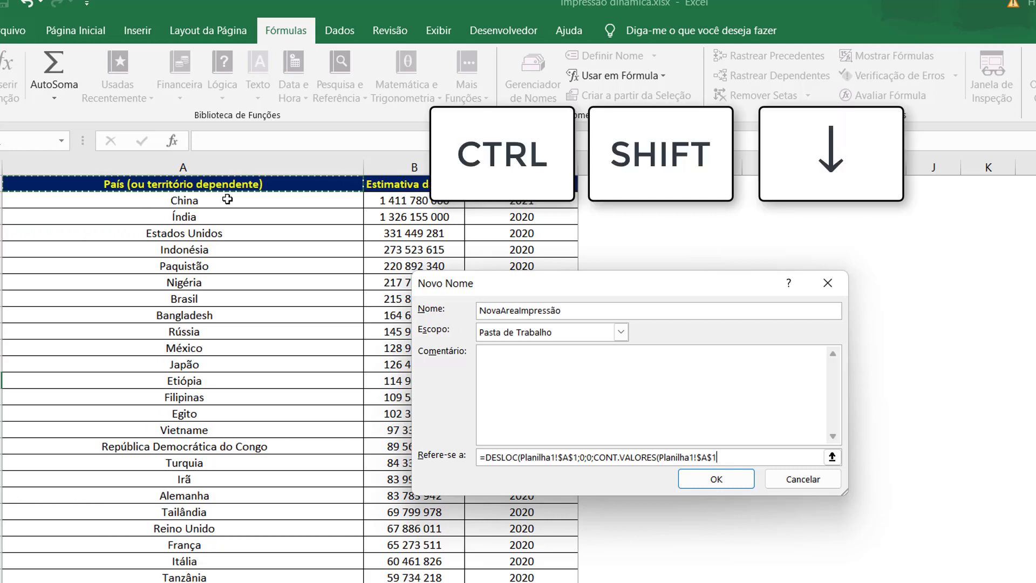
key(ctrl+shift+Down)
scroll(227, 199, down, 1)
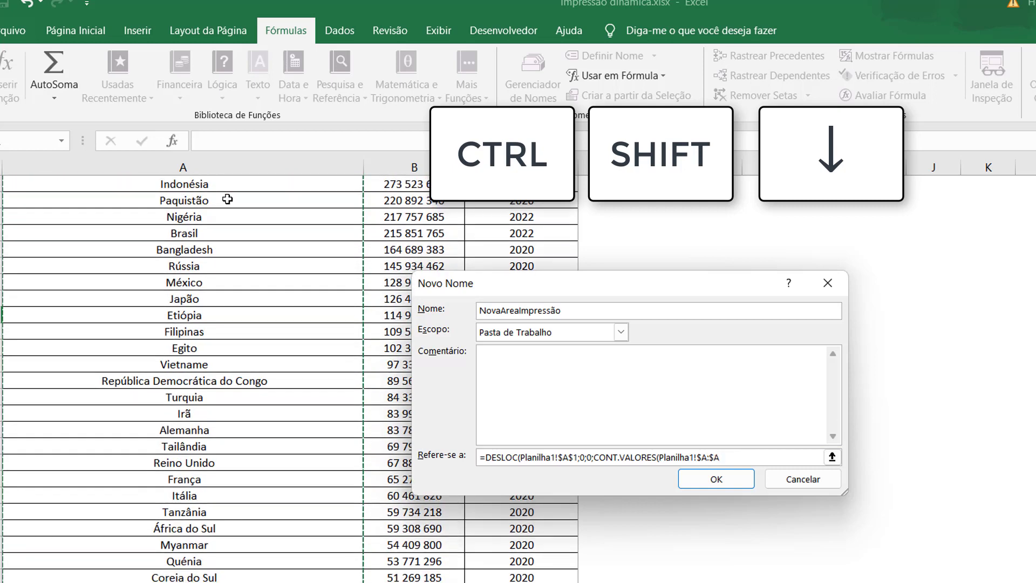
scroll(216, 378, up, 1)
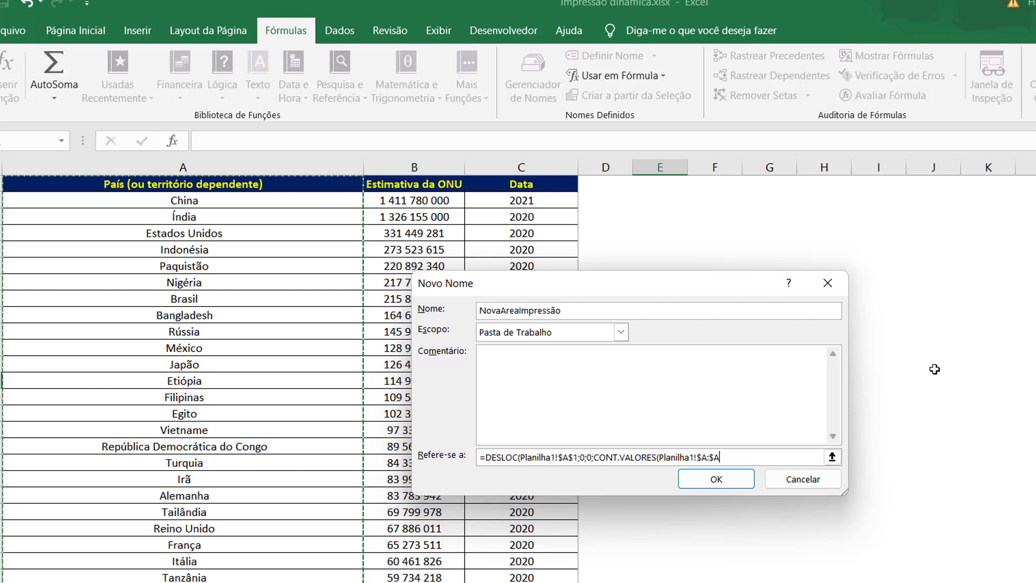
text())
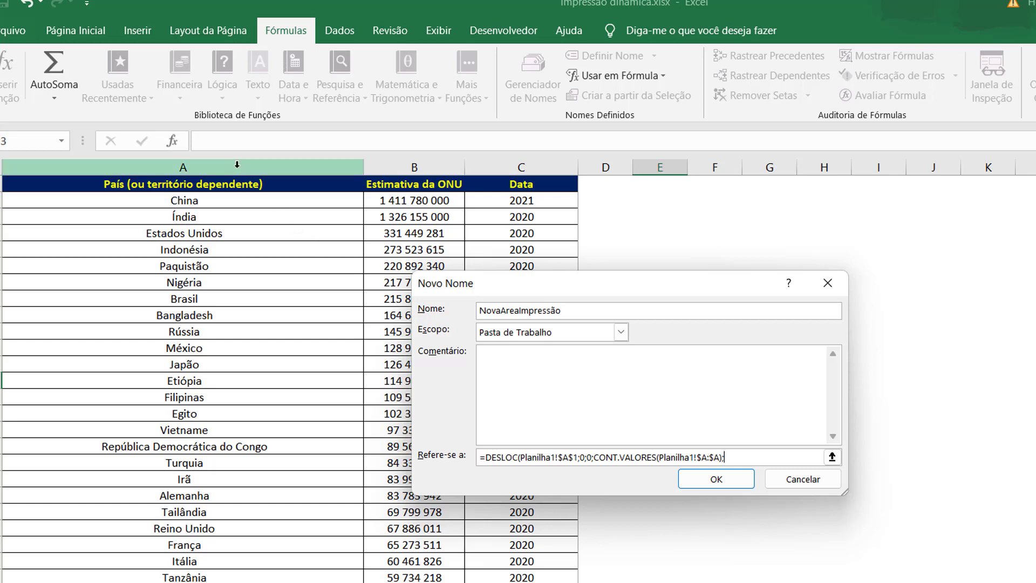
- Finish the DESLOC formula with a width of 3, copy the name NovaAreaImpressão and save the new defined name
text(3)
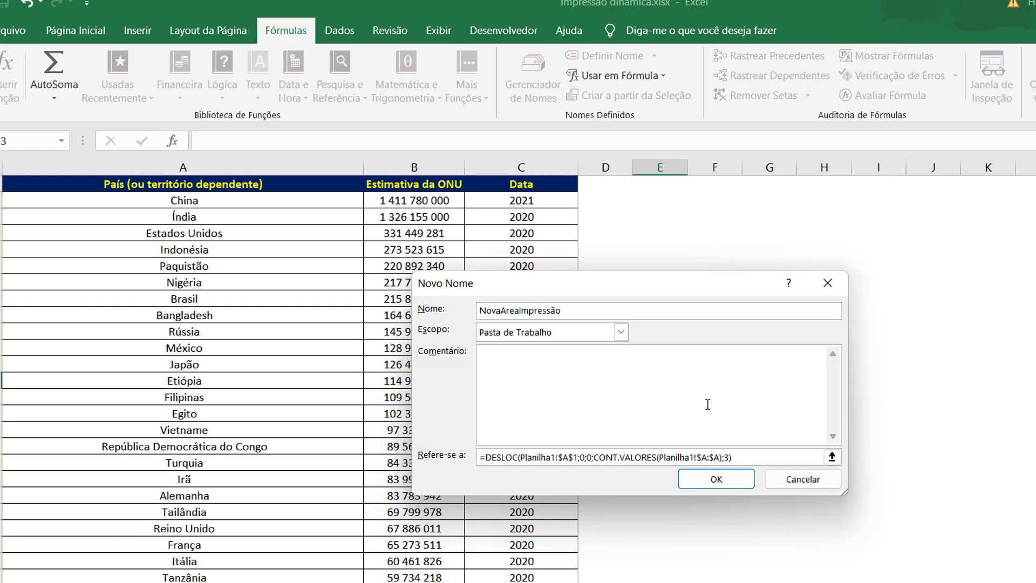
drag(564, 310, 476, 305)
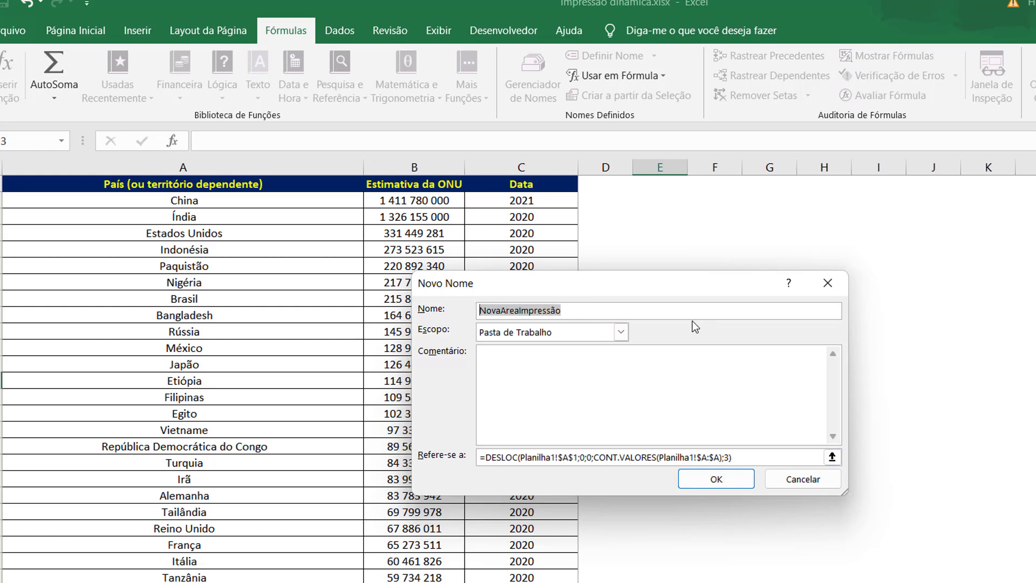
key(ctrl+c)
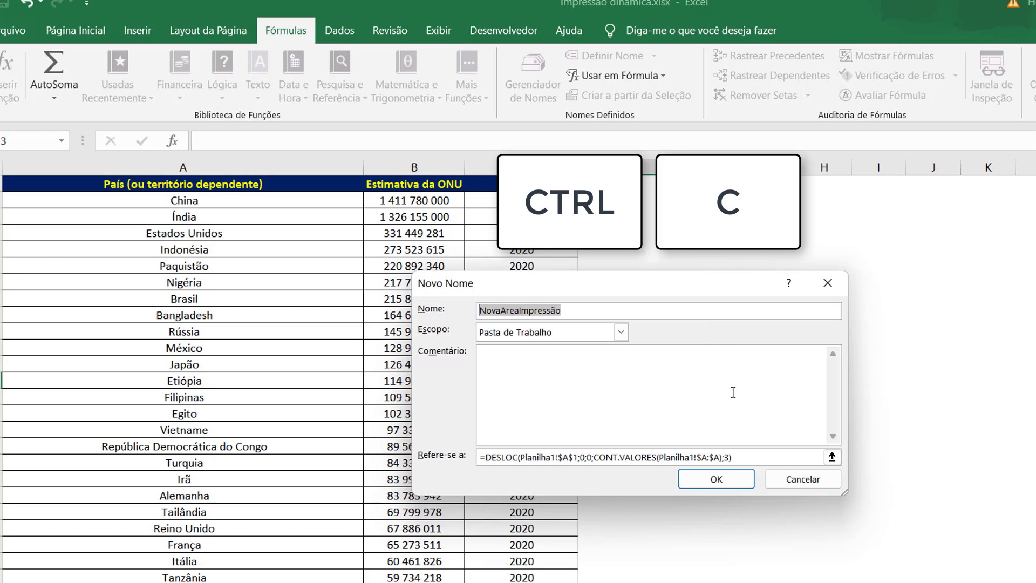
click(716, 479)
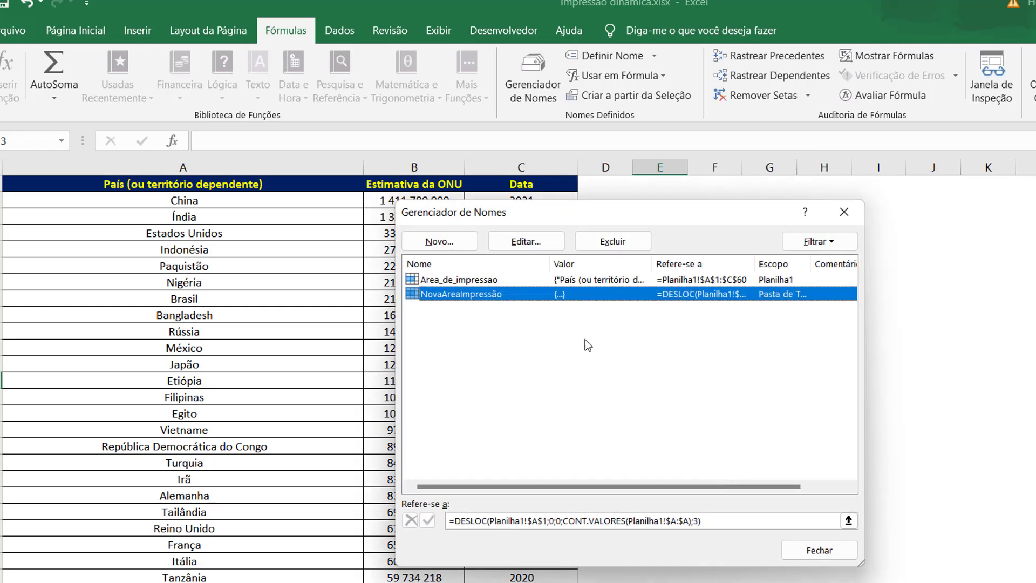
- Edit the Area_de_impressao name so that it refers to =NovaAreaImpressão instead of a fixed range, and save it
click(483, 280)
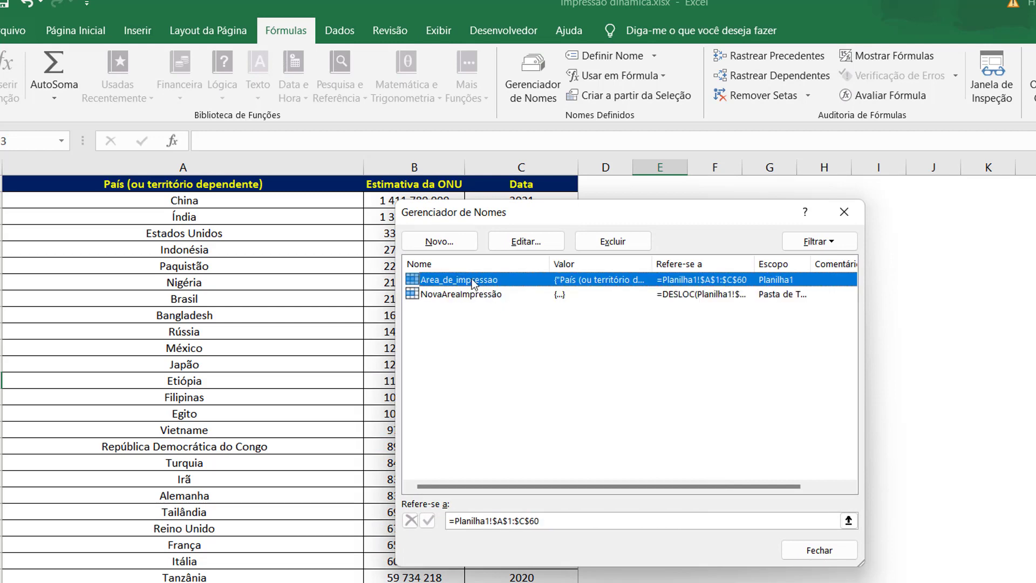
double_click(473, 280)
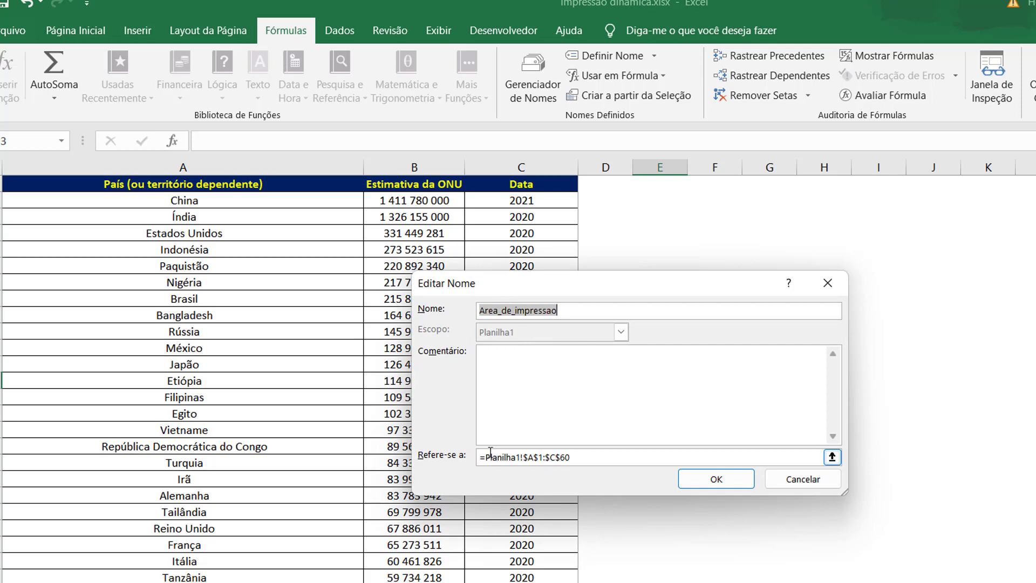
drag(485, 457, 596, 456)
key(BackSpace)
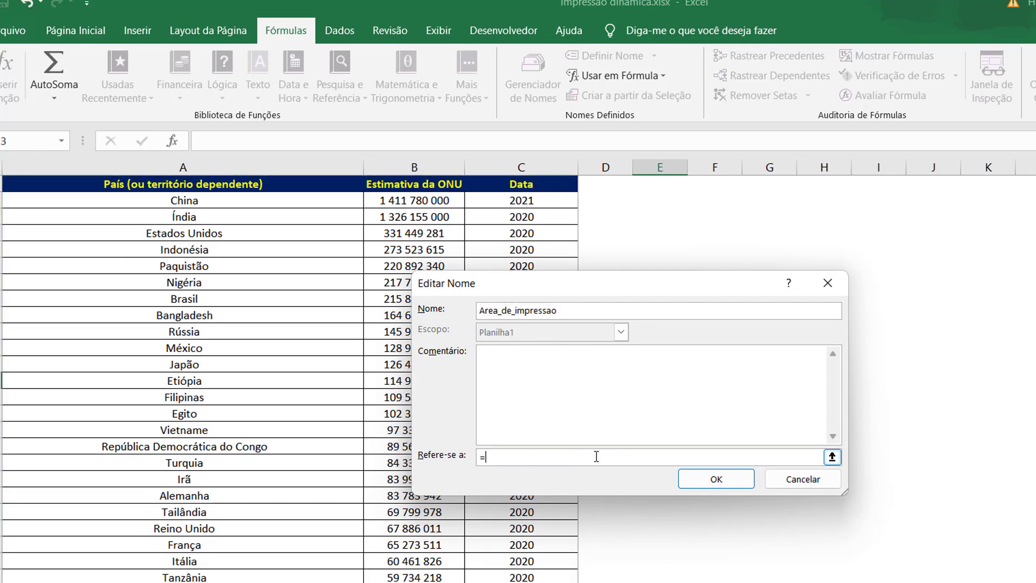
key(ctrl+v)
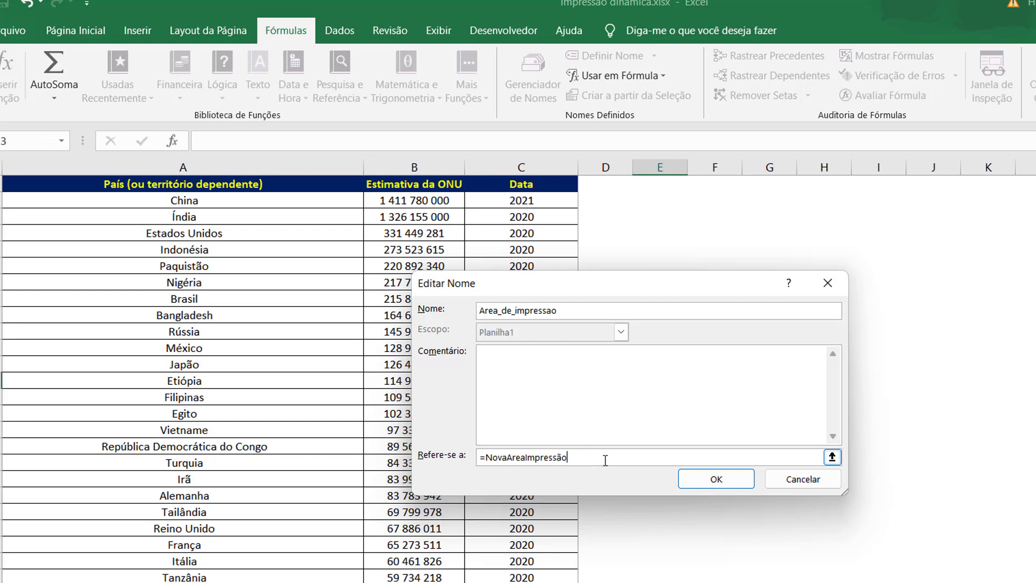
drag(605, 460, 489, 452)
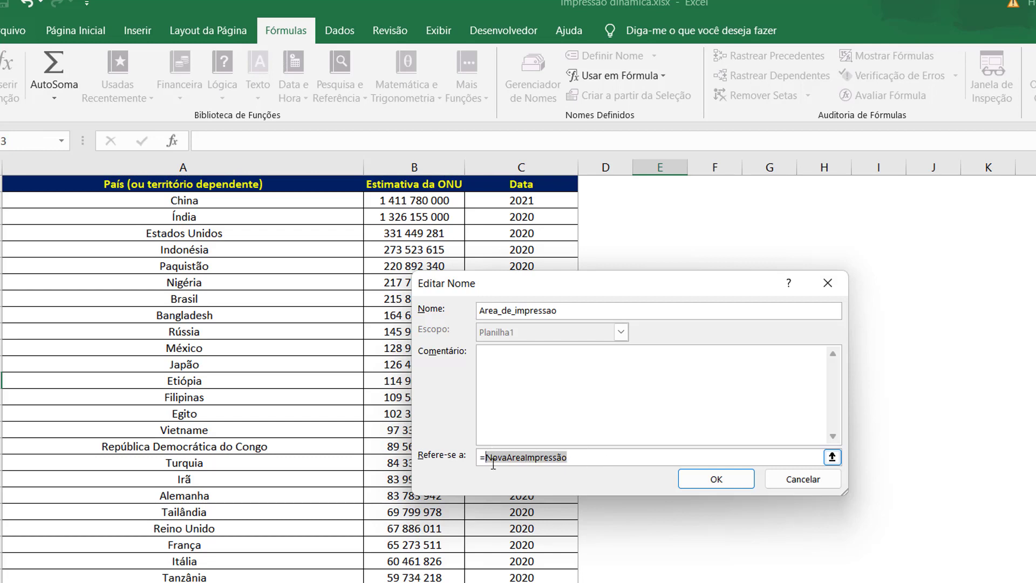
click(491, 458)
drag(488, 457, 565, 460)
click(583, 459)
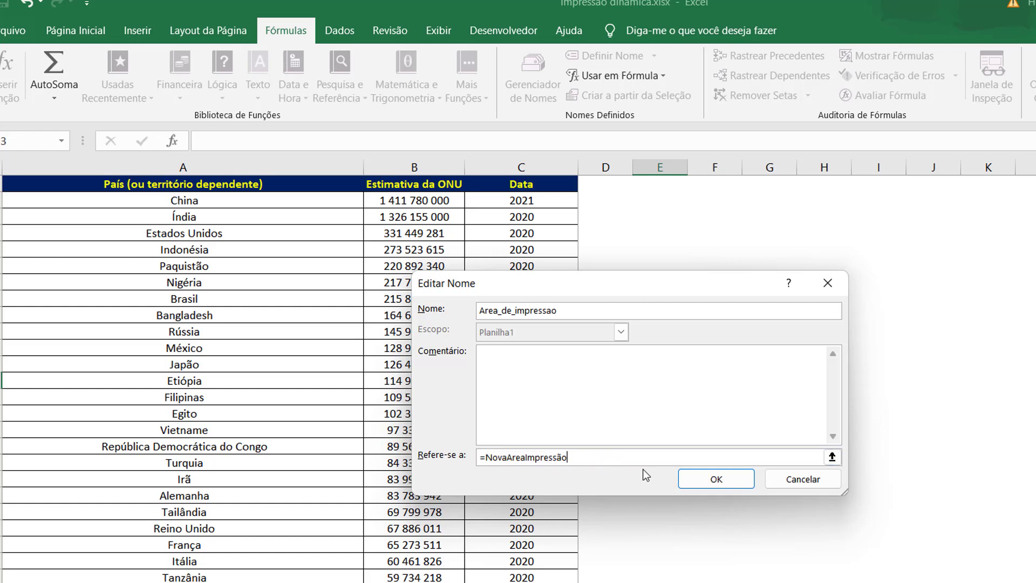
click(715, 479)
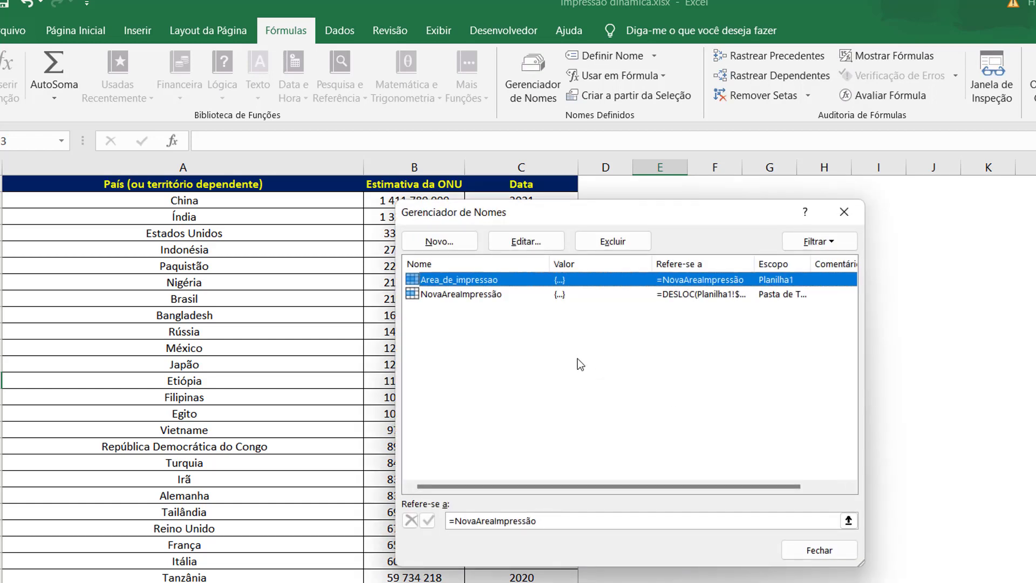
- Compare the references of NovaAreaImpressão and Area_de_impressao, and close the Name Manager
click(488, 296)
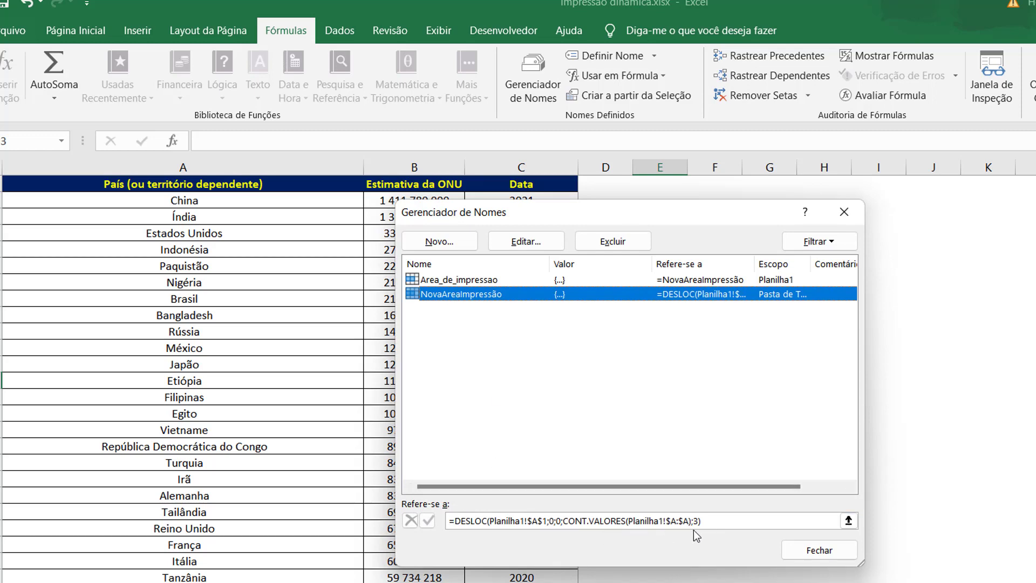
click(461, 281)
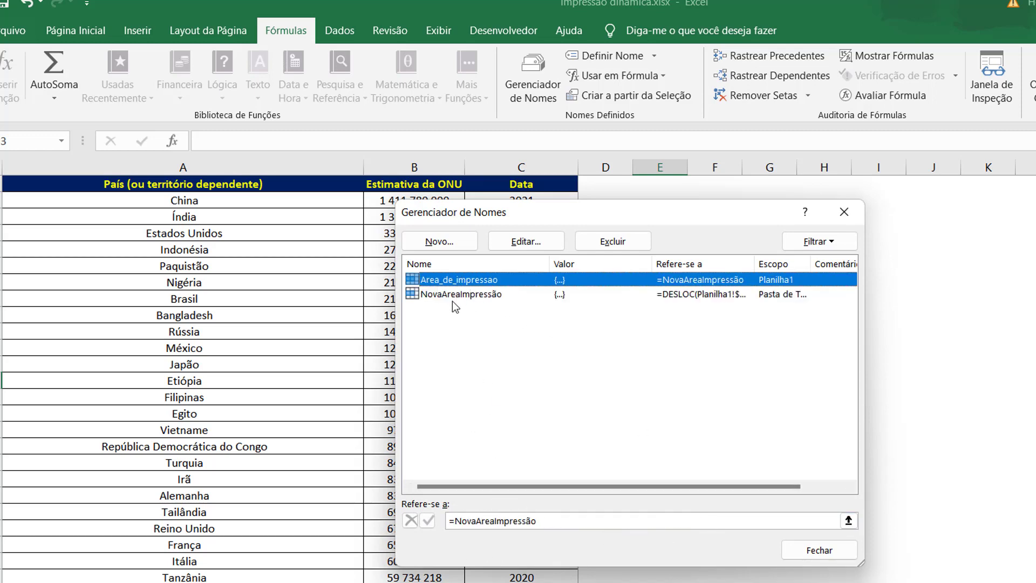
click(832, 556)
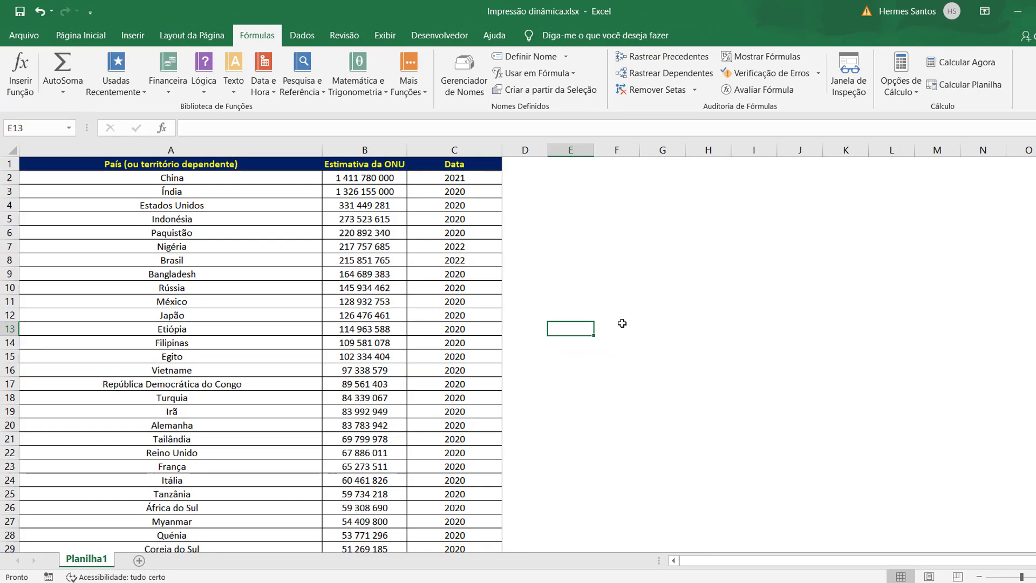
- Check in the print preview which rows of the country table are included, and return to the worksheet
click(23, 35)
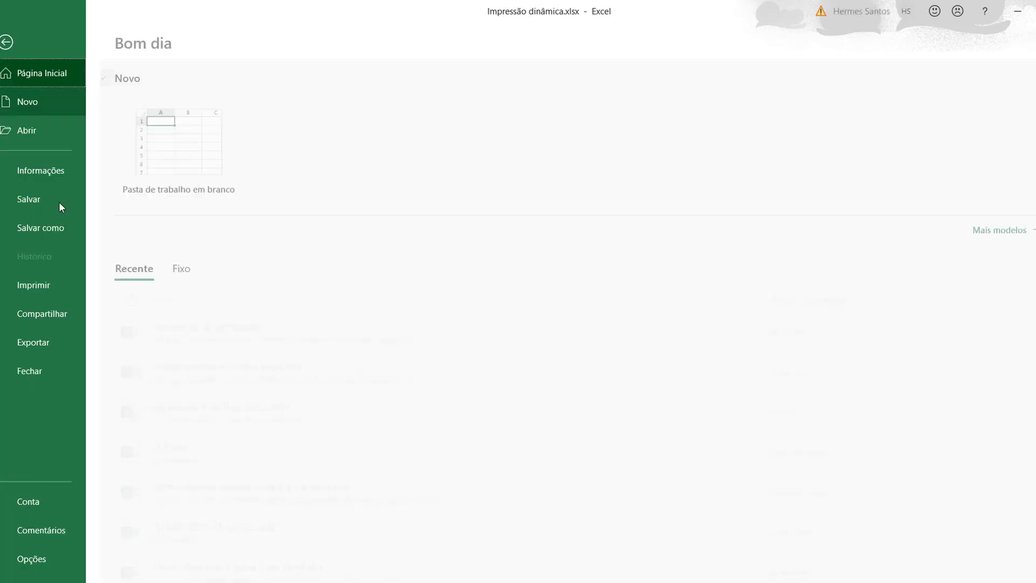
click(58, 284)
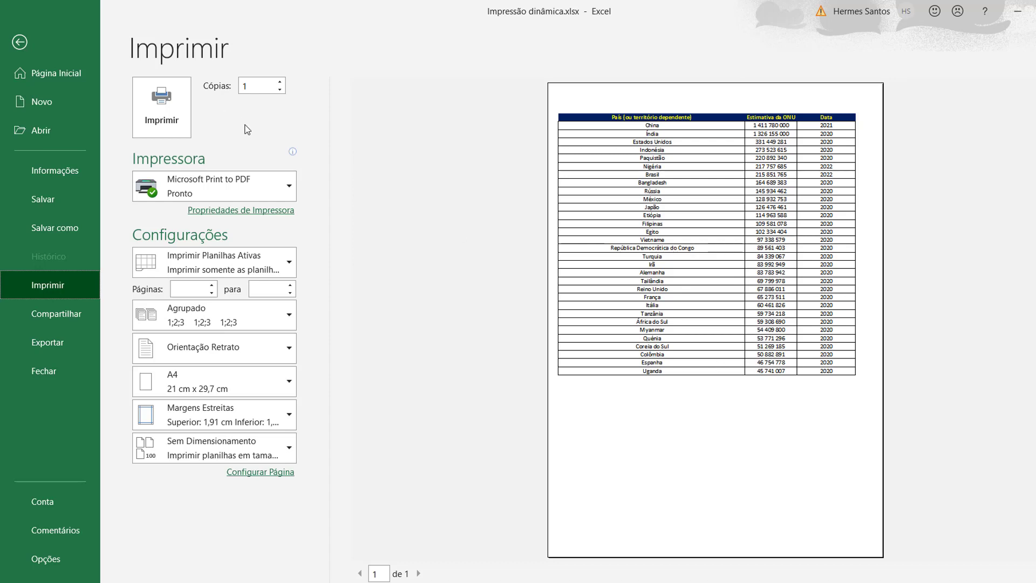
click(20, 47)
- Fill the Uganda row (A32:C32) down through row 56 to extend the table with test data
scroll(280, 273, down, 7)
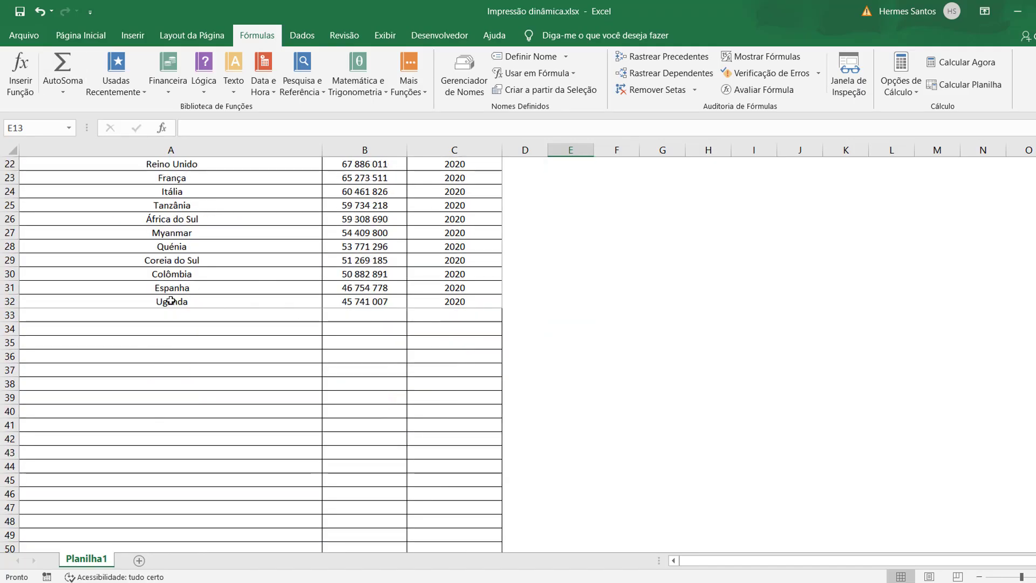
drag(161, 300, 453, 547)
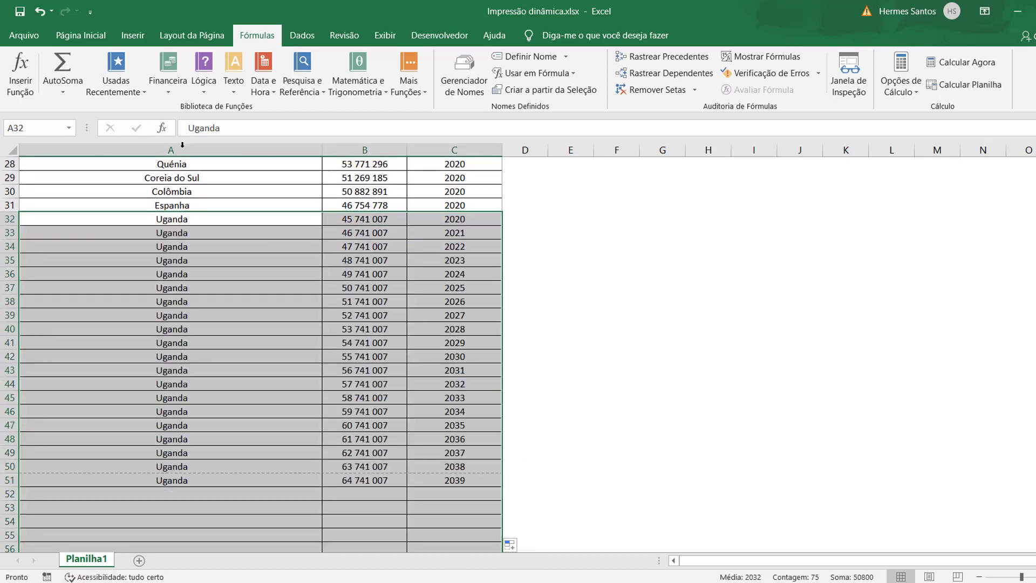
- Review both pages of the extended table in the print preview and return to the start of the worksheet
click(25, 35)
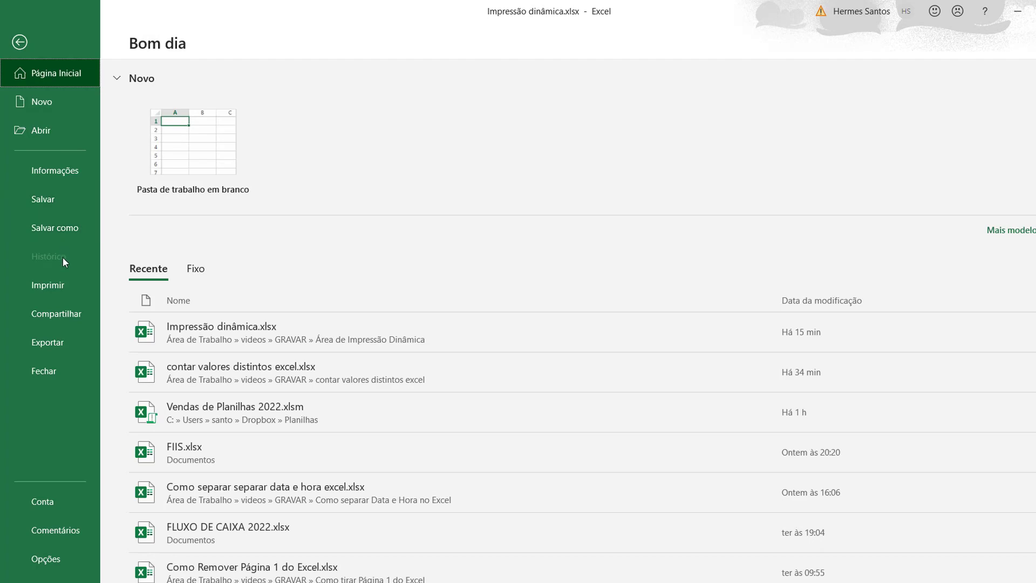
click(60, 286)
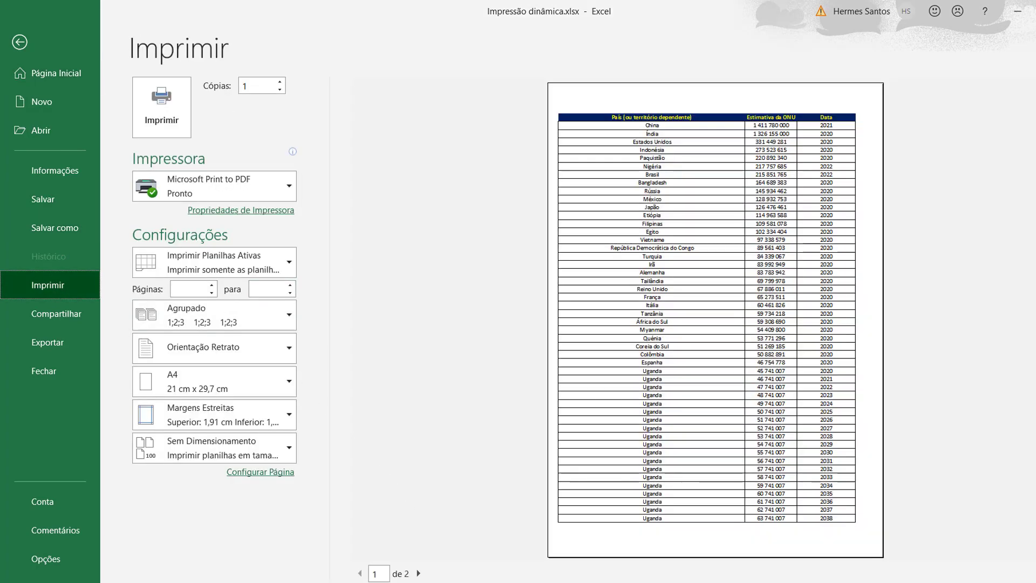
click(418, 573)
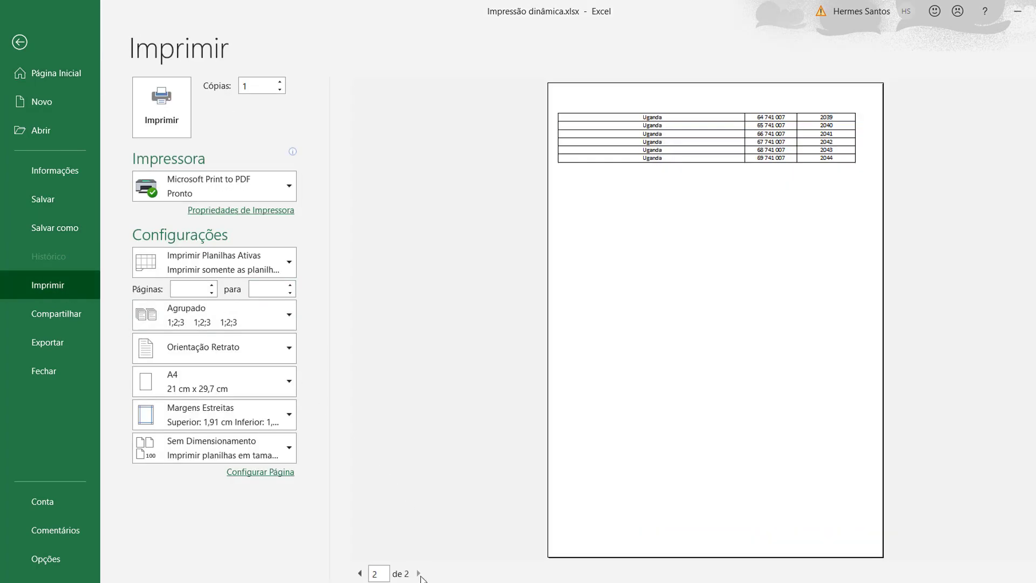
click(360, 573)
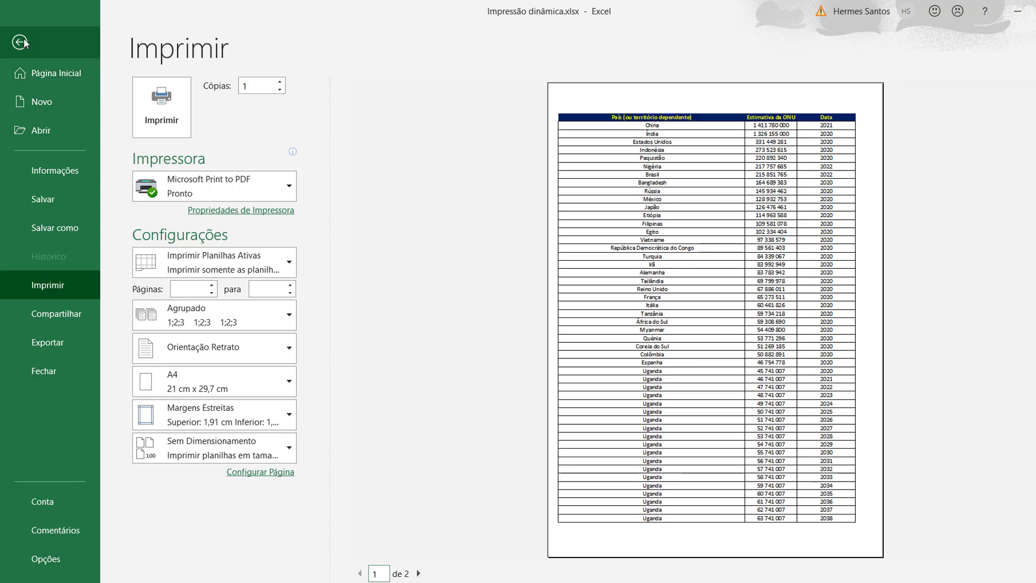
click(20, 43)
drag(537, 284, 539, 277)
scroll(539, 277, up, 5)
key(ctrl+Home)
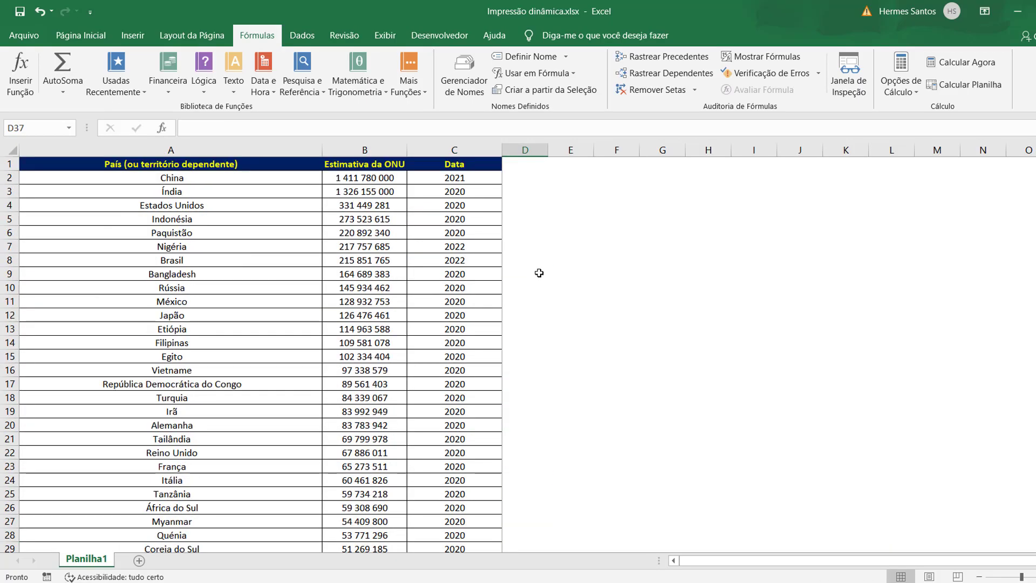